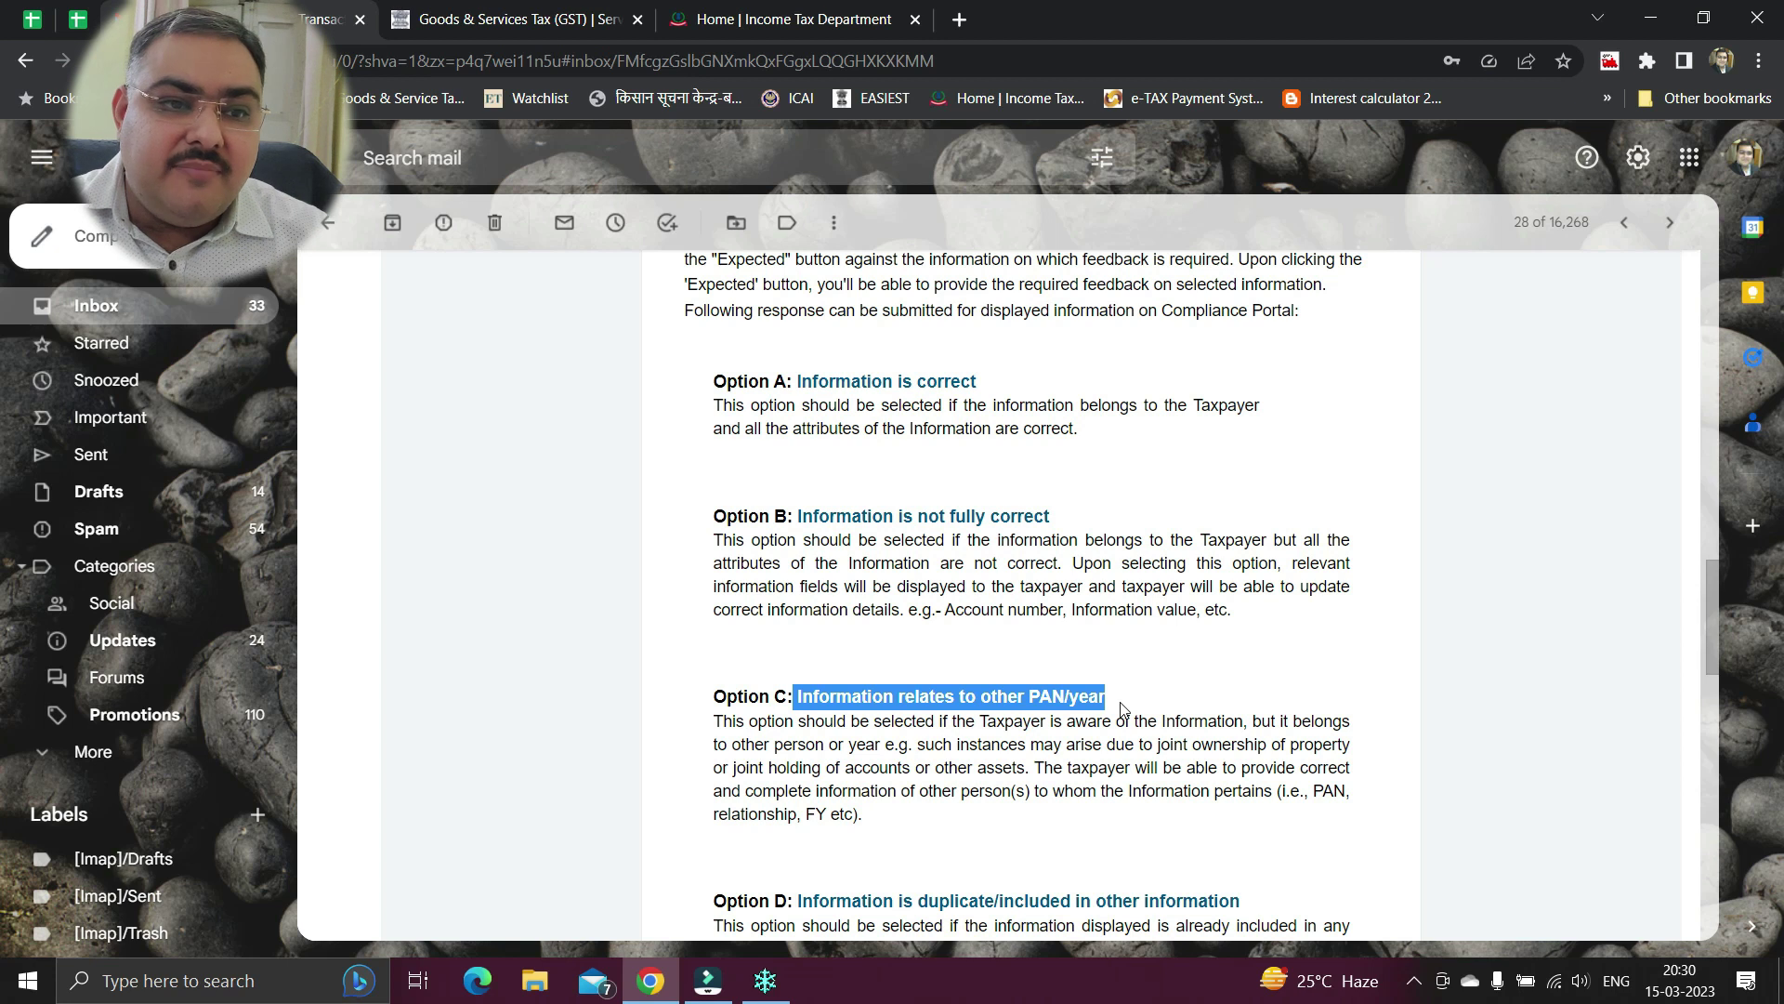
Read the email's feedback options D and E and its section on what happens if taxes are not paid
{"action": "scroll", "coordinate": [1115, 705], "scroll_direction": "down", "scroll_amount": 3}
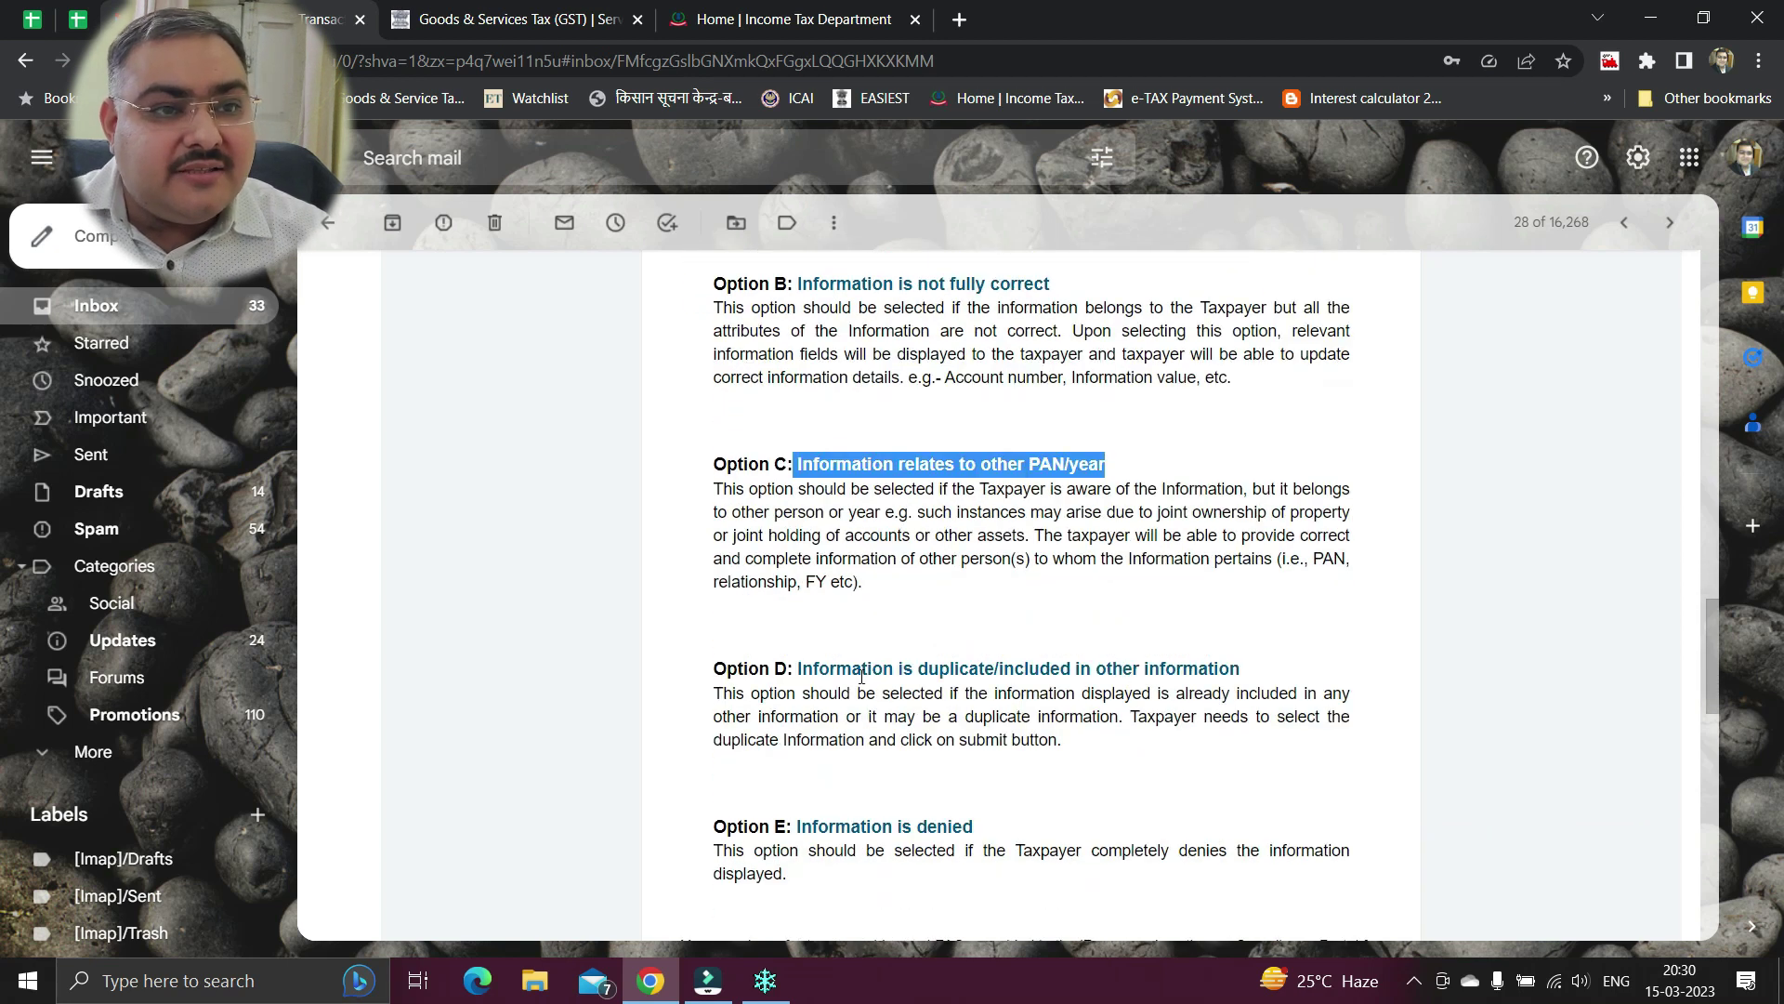
{"action": "left_click_drag", "start_coordinate": [794, 671], "coordinate": [1245, 680]}
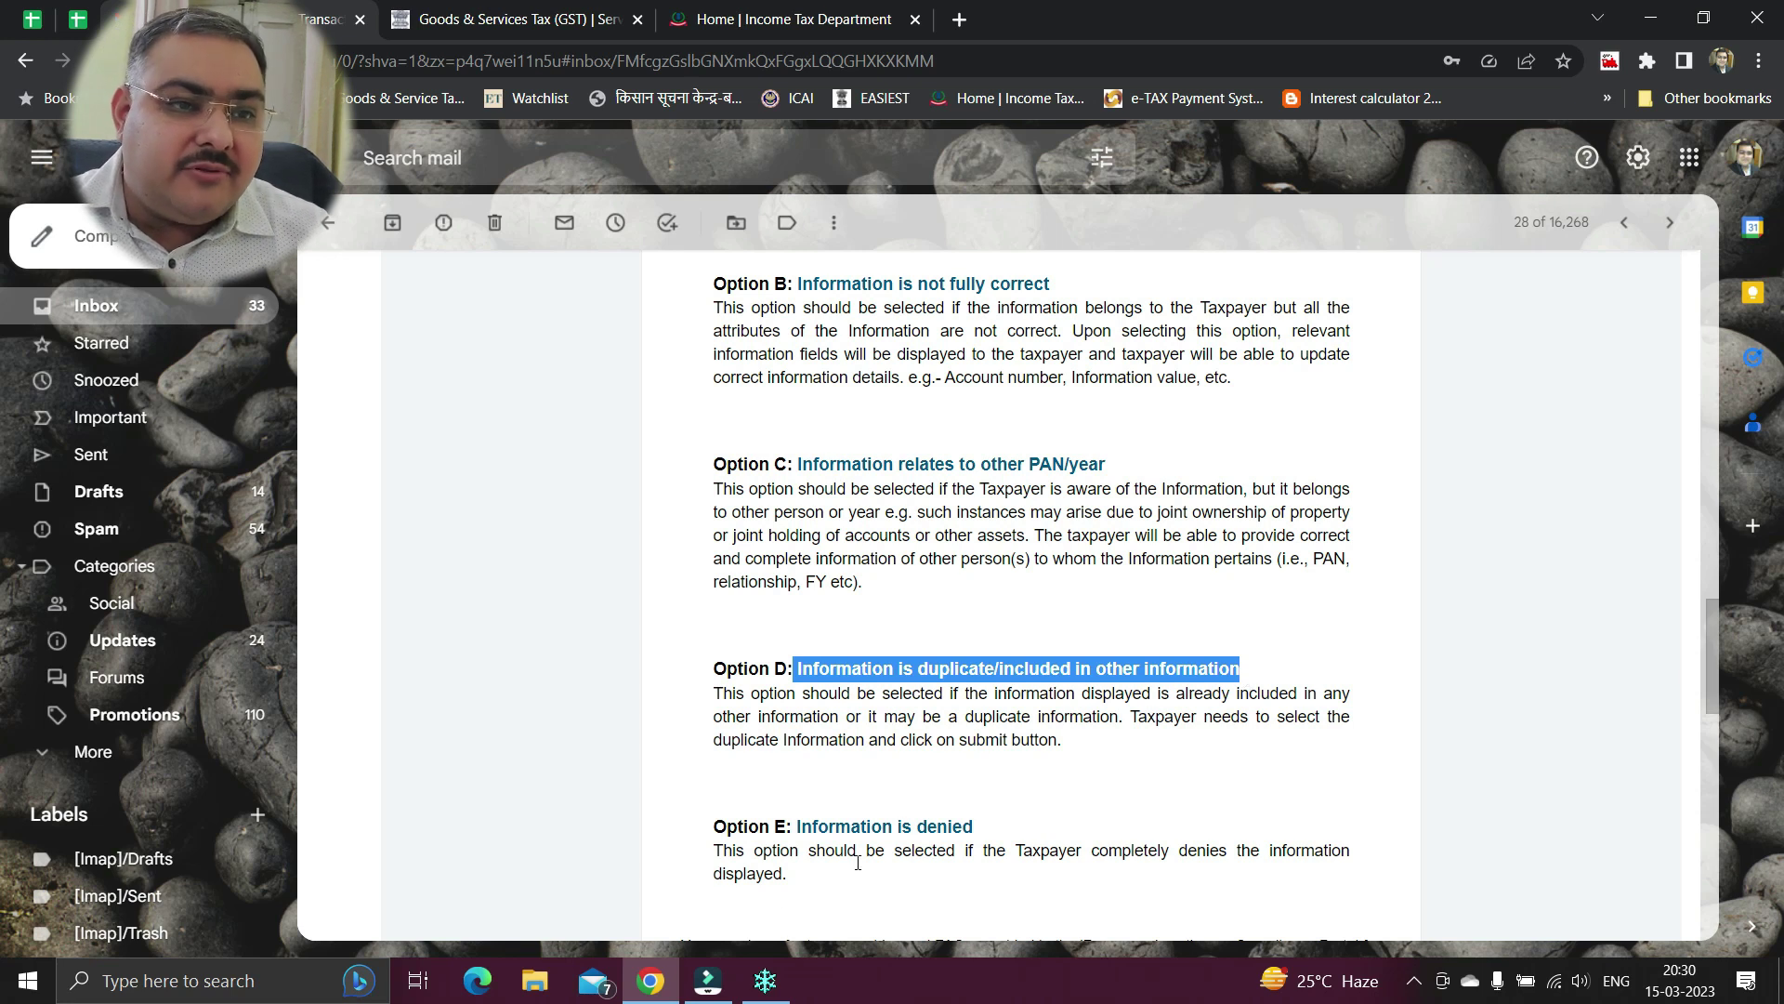
{"action": "mouse_move", "coordinate": [799, 852]}
{"action": "left_mouse_down"}
{"action": "mouse_move", "coordinate": [864, 826]}
{"action": "mouse_move", "coordinate": [968, 825]}
{"action": "mouse_move", "coordinate": [797, 832]}
{"action": "left_mouse_up"}
{"action": "left_click", "coordinate": [991, 801]}
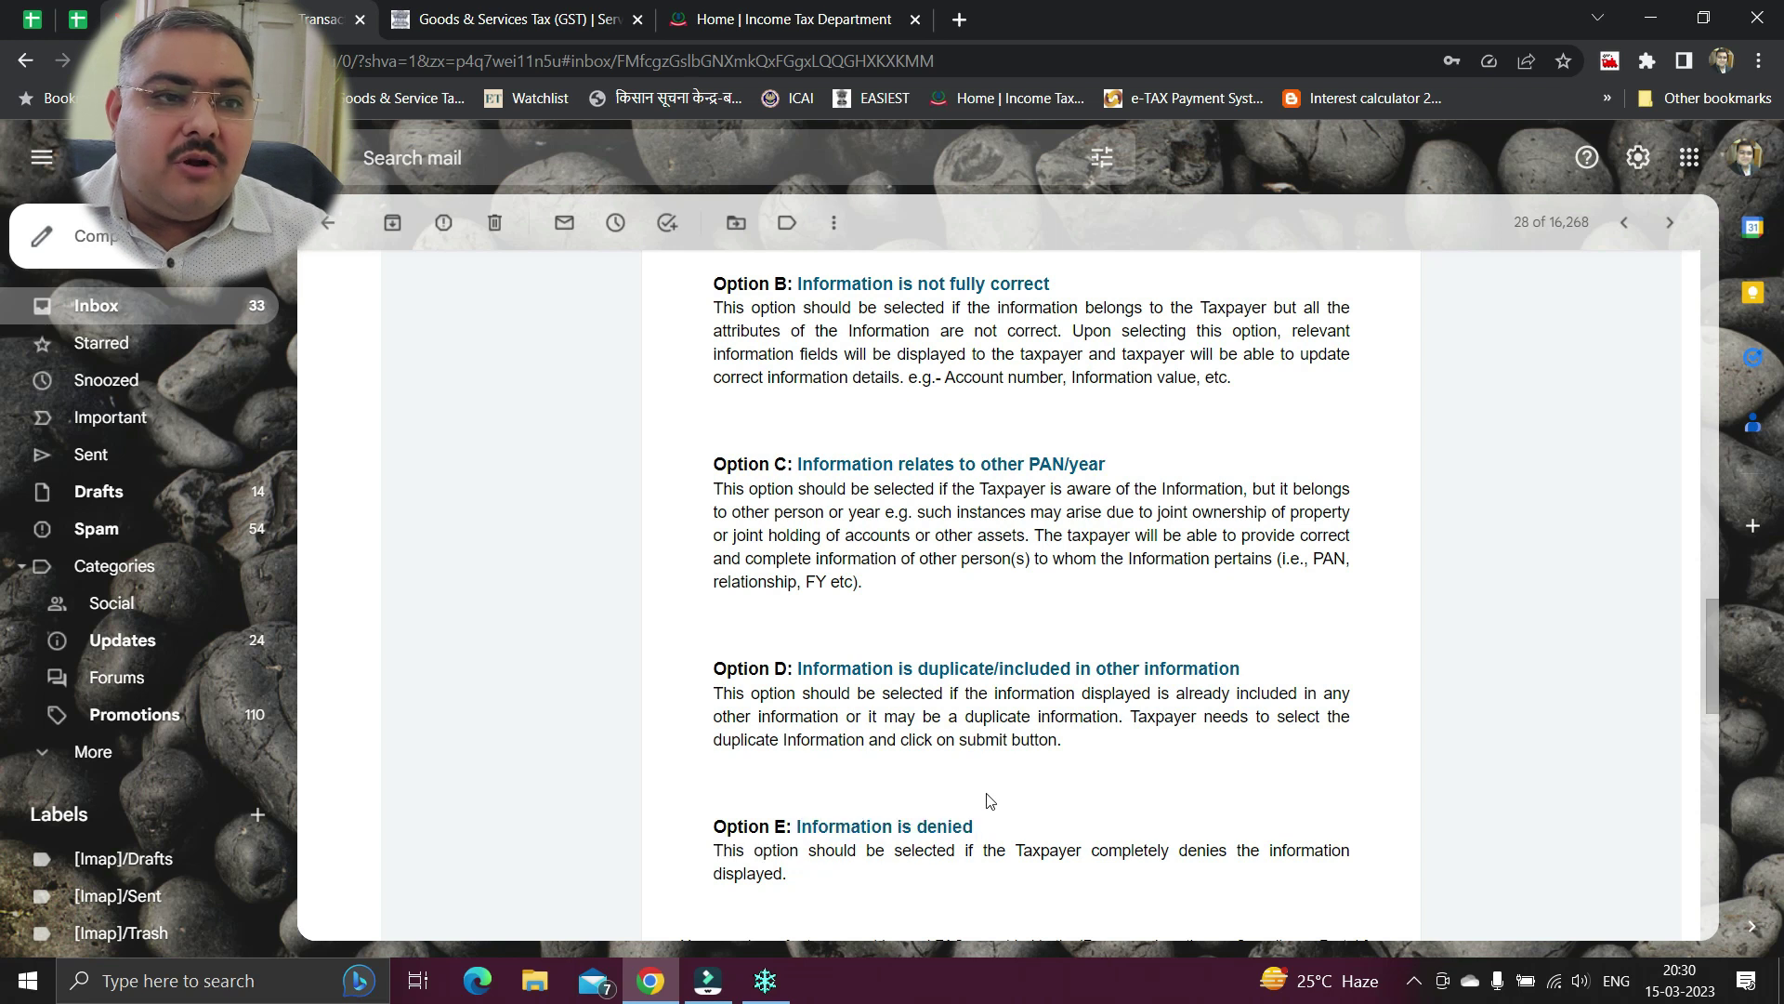
{"action": "scroll", "coordinate": [1009, 776], "scroll_direction": "down", "scroll_amount": 3}
{"action": "scroll", "coordinate": [1013, 770], "scroll_direction": "down", "scroll_amount": 3}
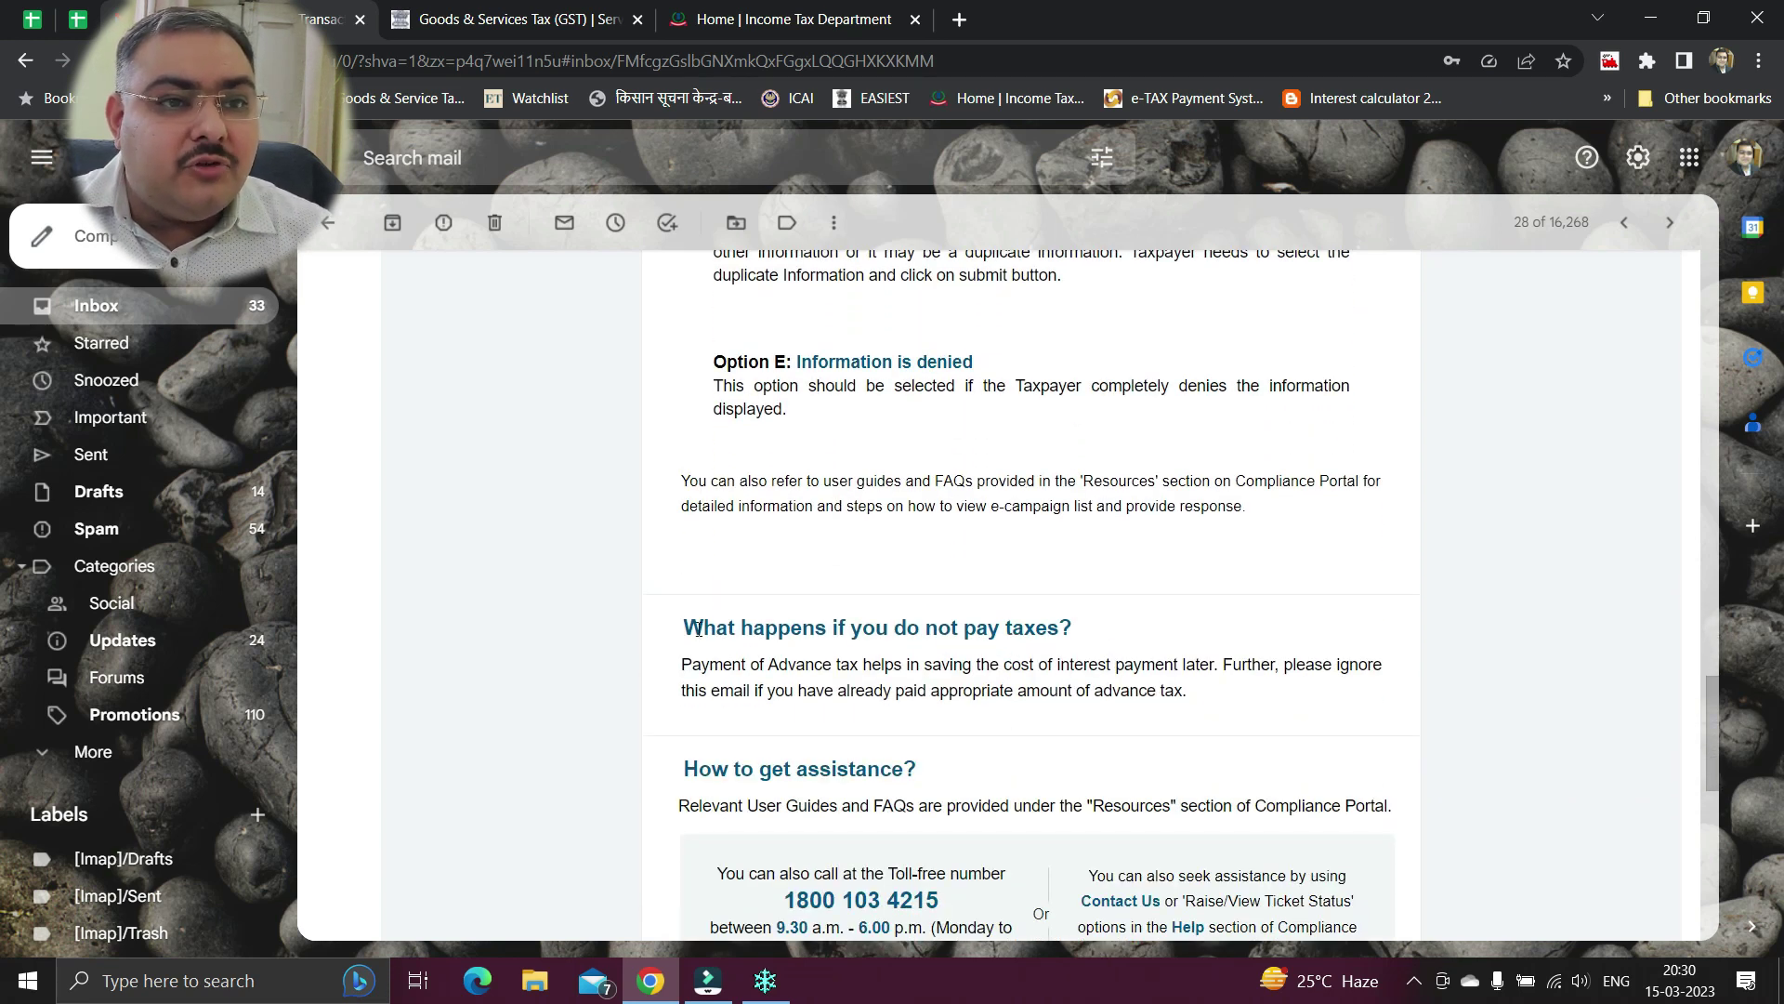
{"action": "left_click_drag", "start_coordinate": [698, 629], "coordinate": [1099, 639]}
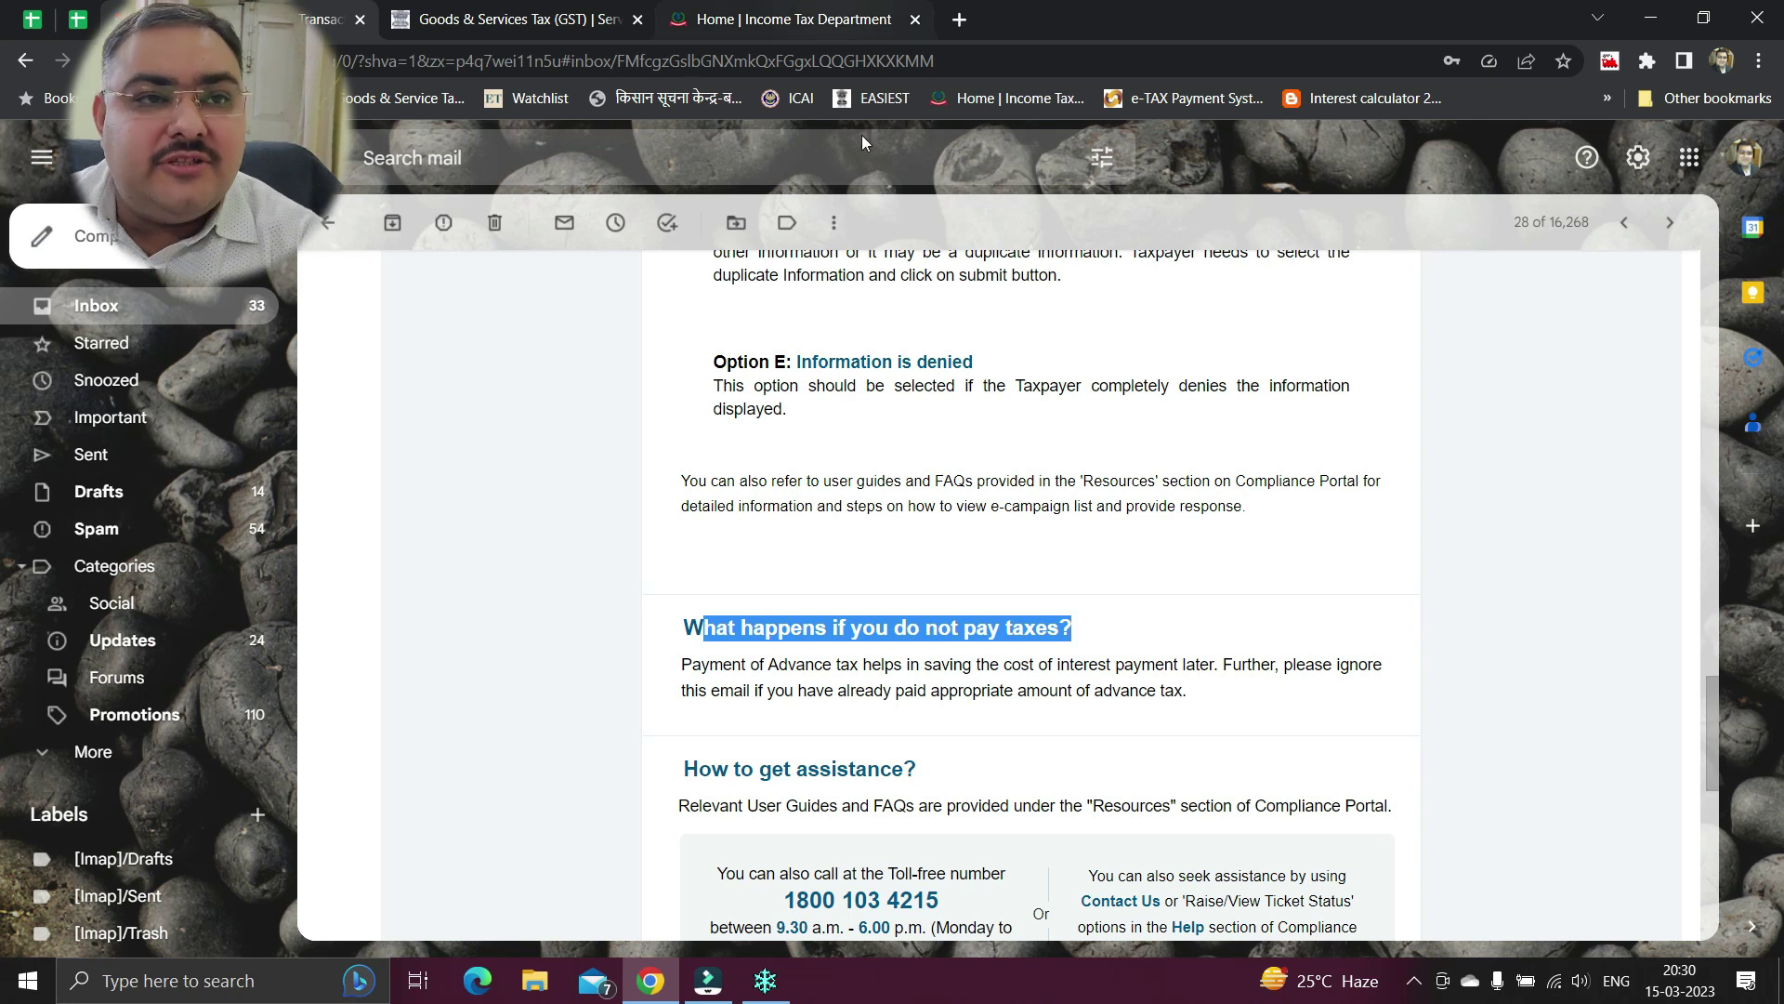
{"action": "scroll", "coordinate": [906, 563], "scroll_direction": "up", "scroll_amount": 1}
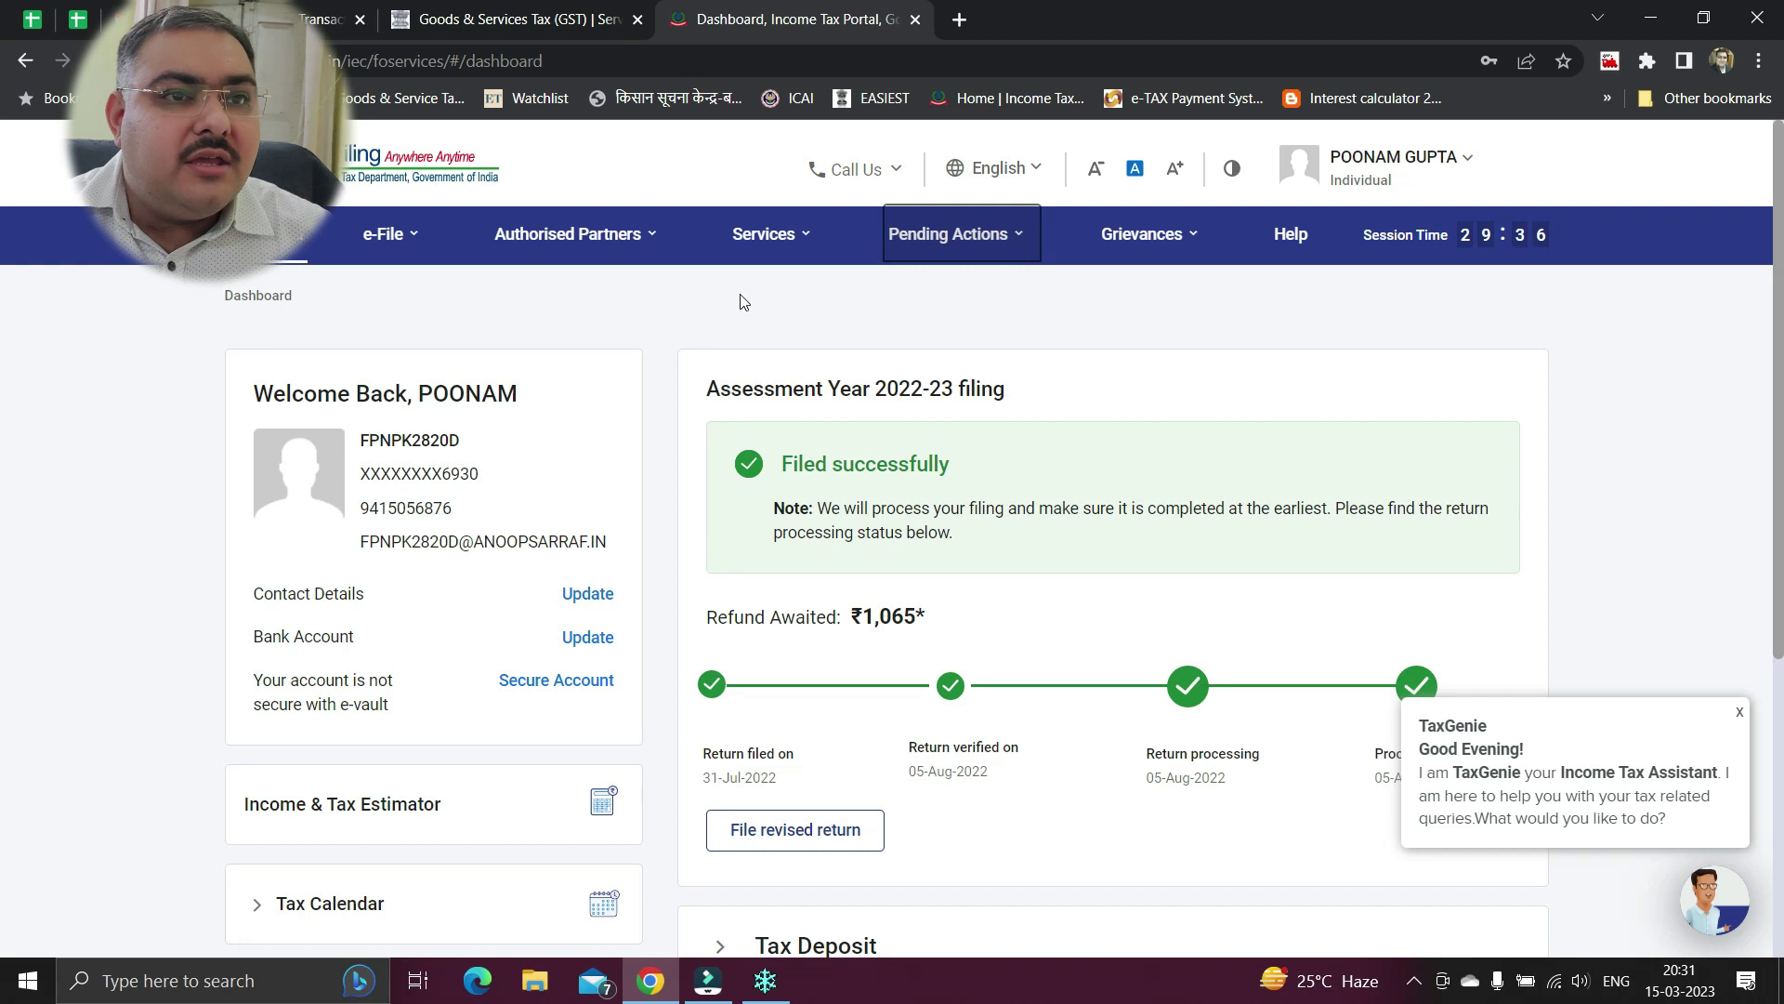
Switch to the Income Tax portal and open the Compliance Portal's e-Campaign for AY 2021-22 onwards, confirming the redirect
{"action": "left_click", "coordinate": [953, 240]}
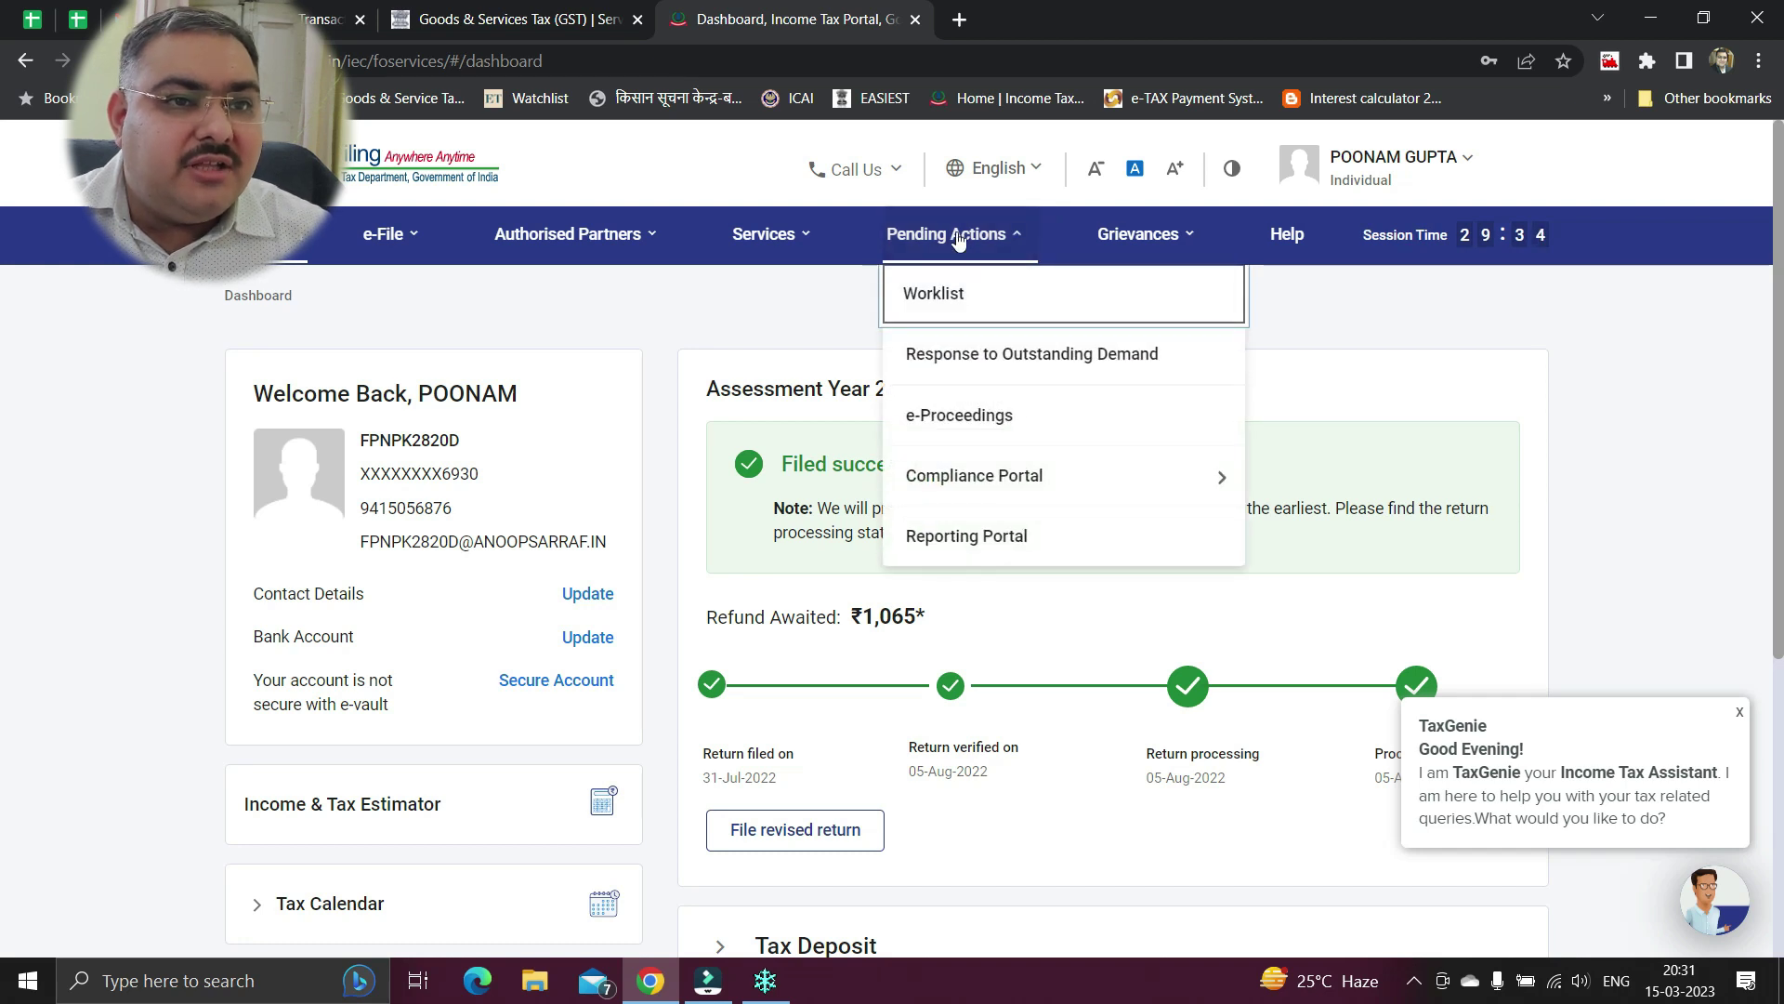
{"action": "mouse_move", "coordinate": [988, 470]}
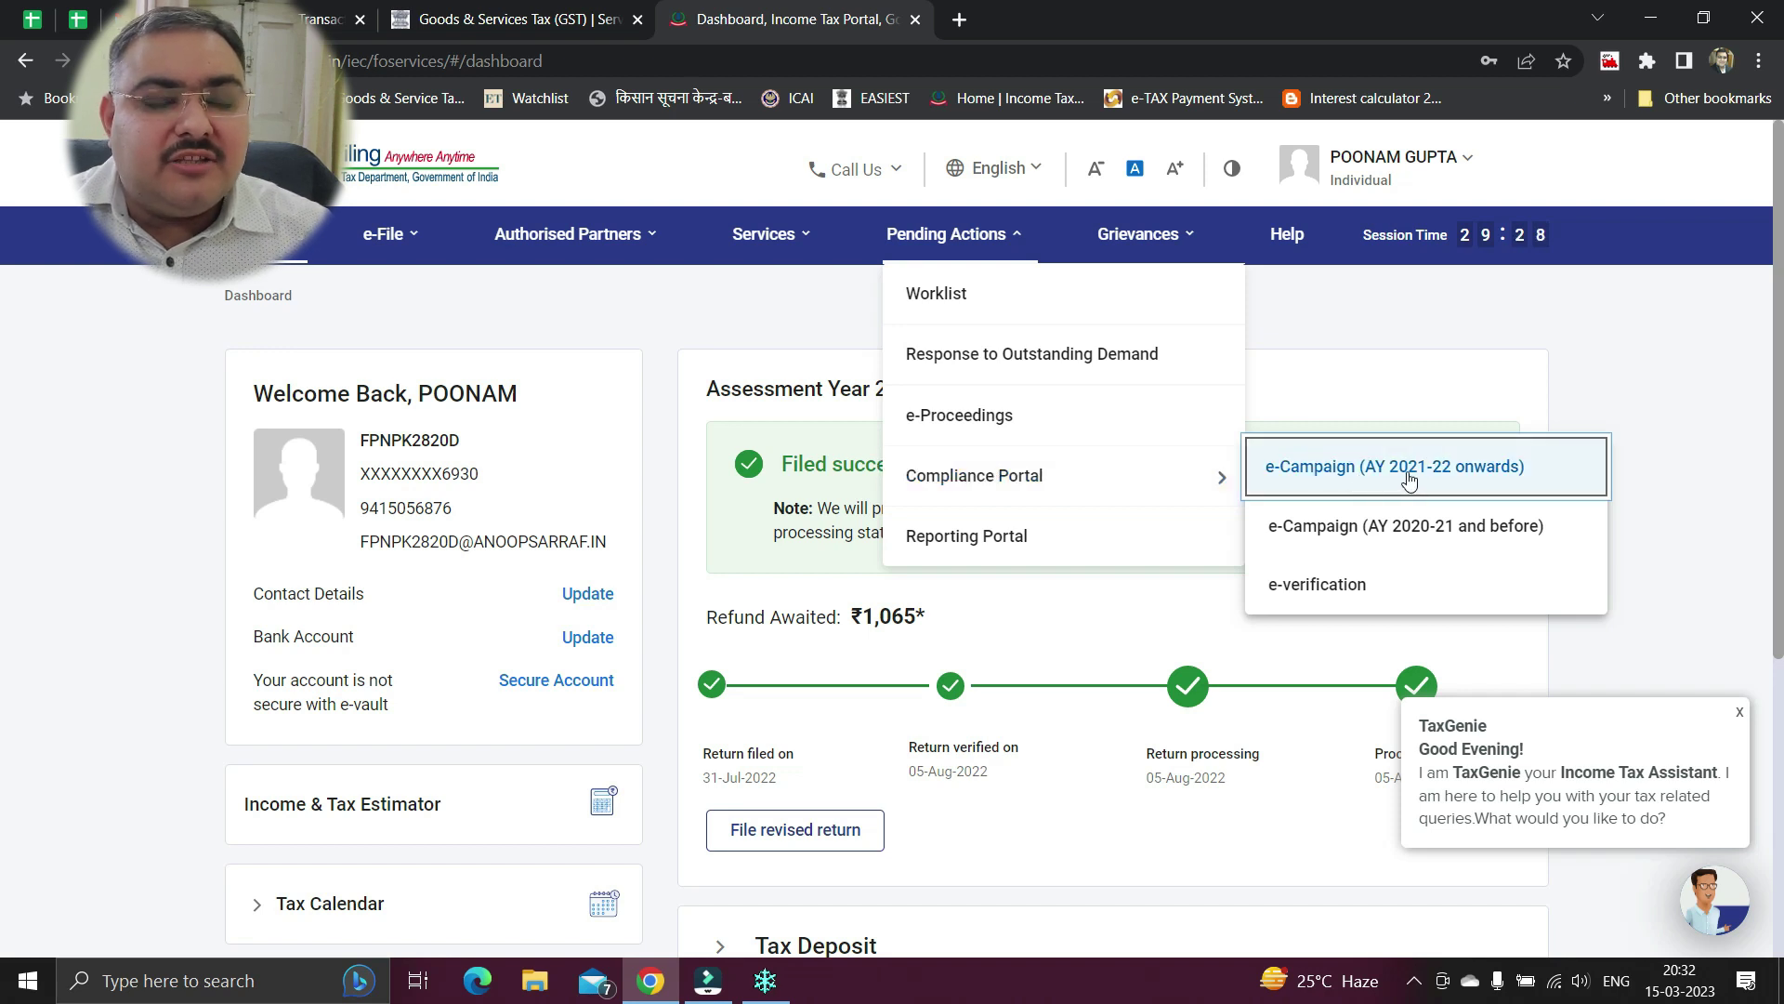
{"action": "left_click", "coordinate": [1468, 465]}
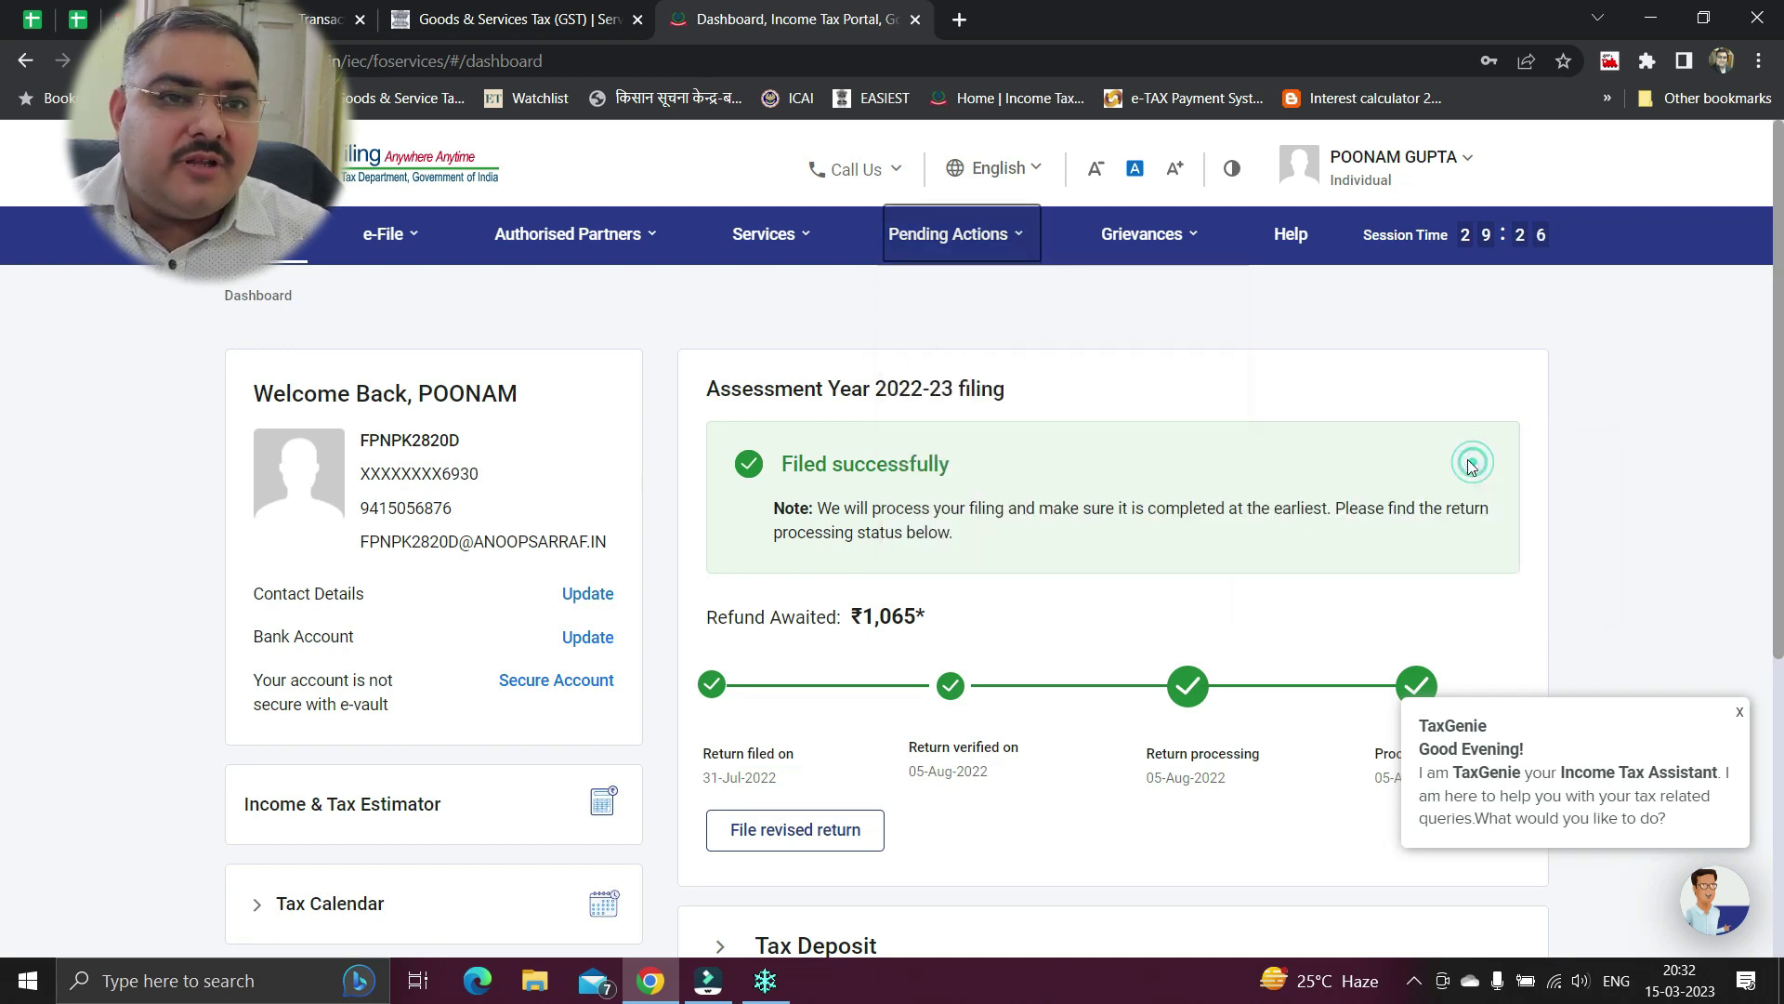
{"action": "left_click", "coordinate": [1067, 638]}
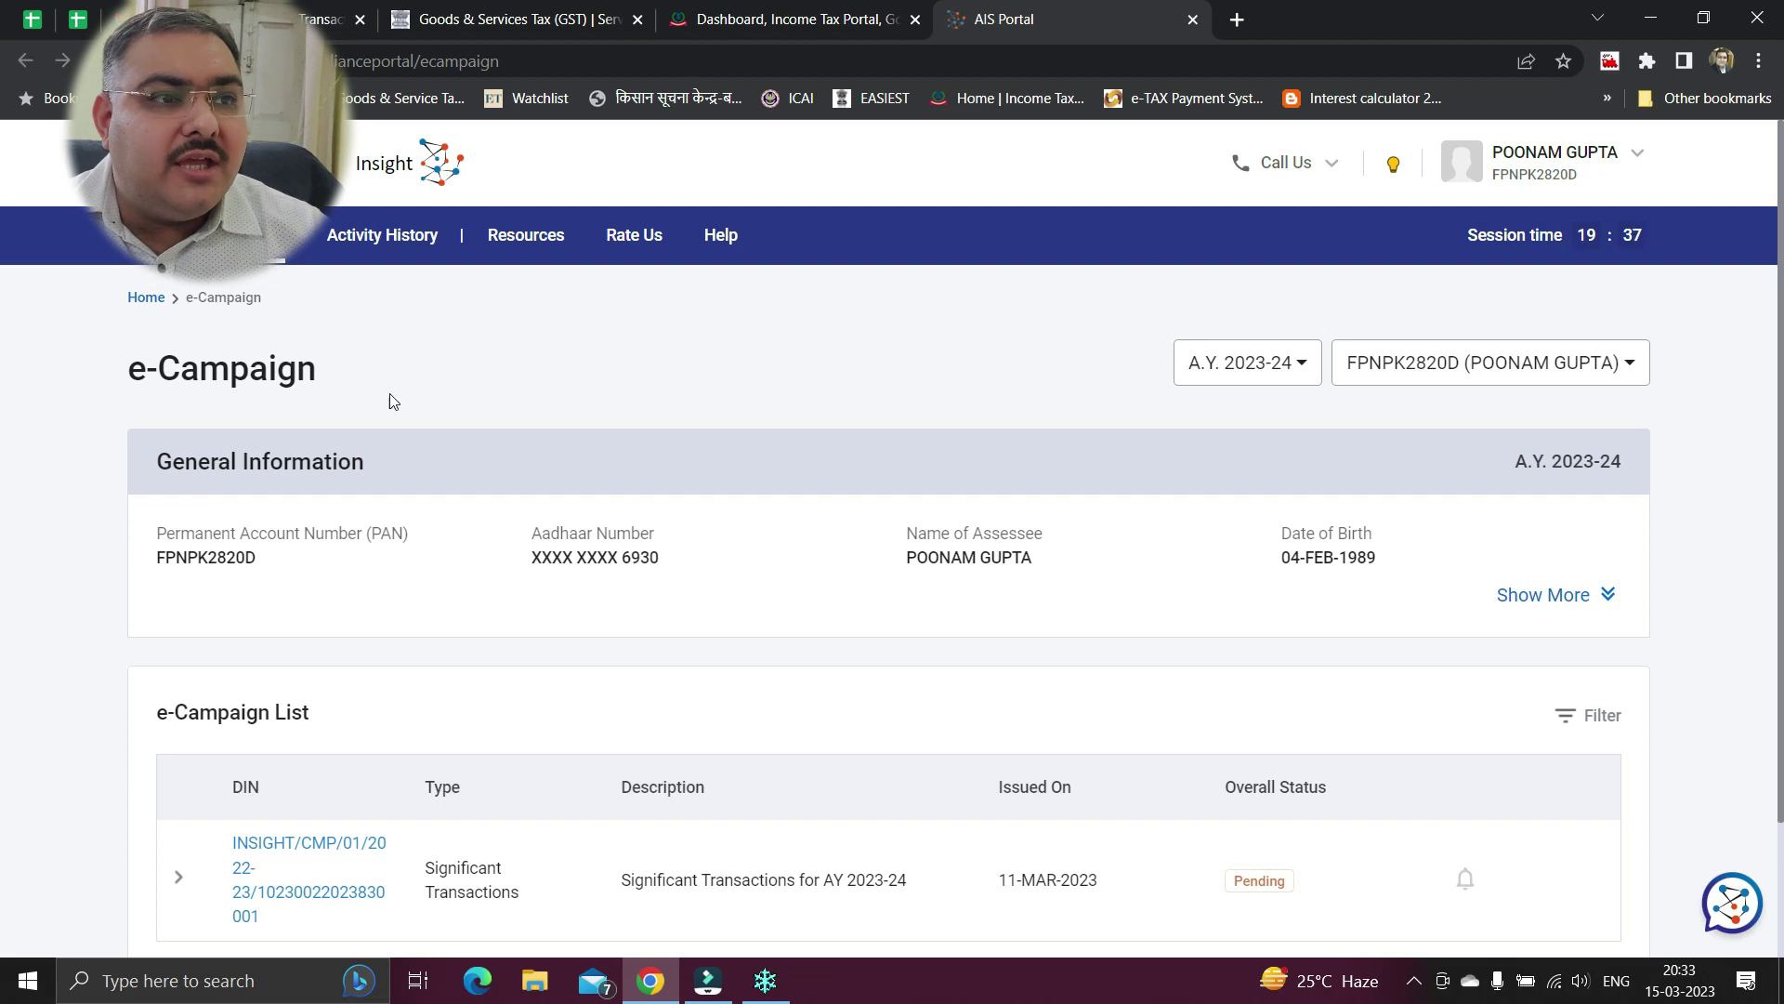
Review the e-Campaign page's General Information, expanding and collapsing its additional details
{"action": "left_click_drag", "start_coordinate": [123, 382], "coordinate": [351, 386]}
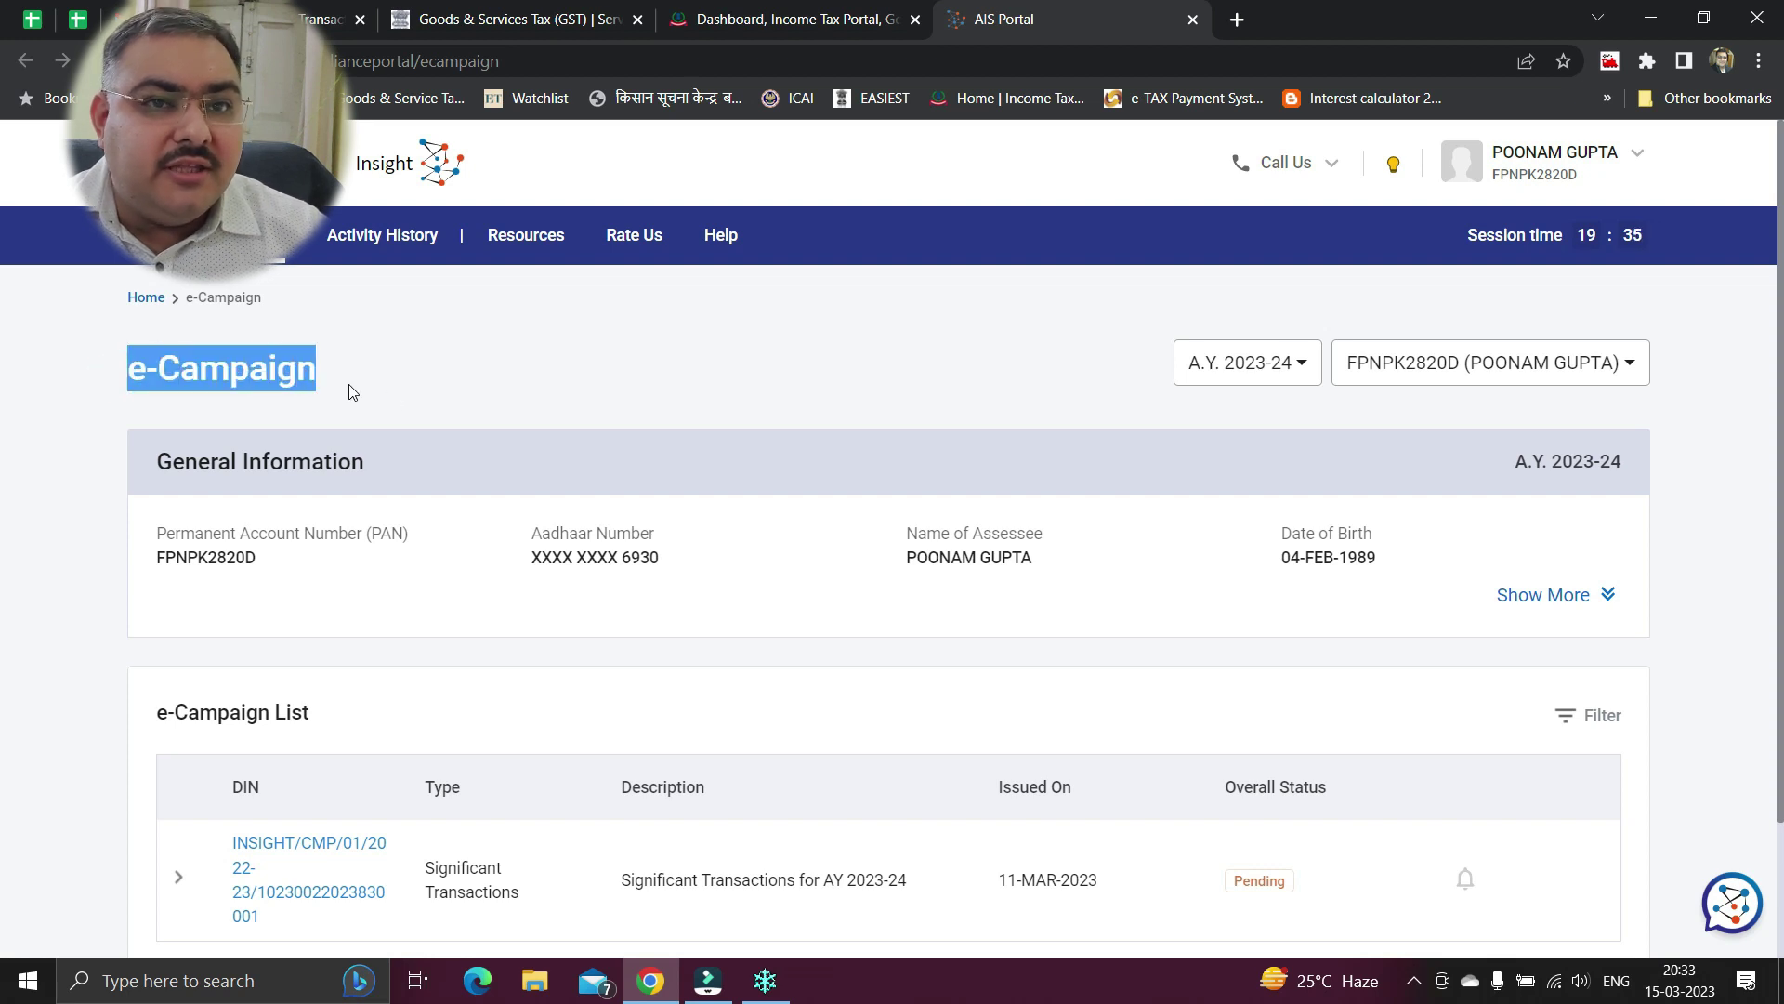
{"action": "left_click", "coordinate": [758, 364]}
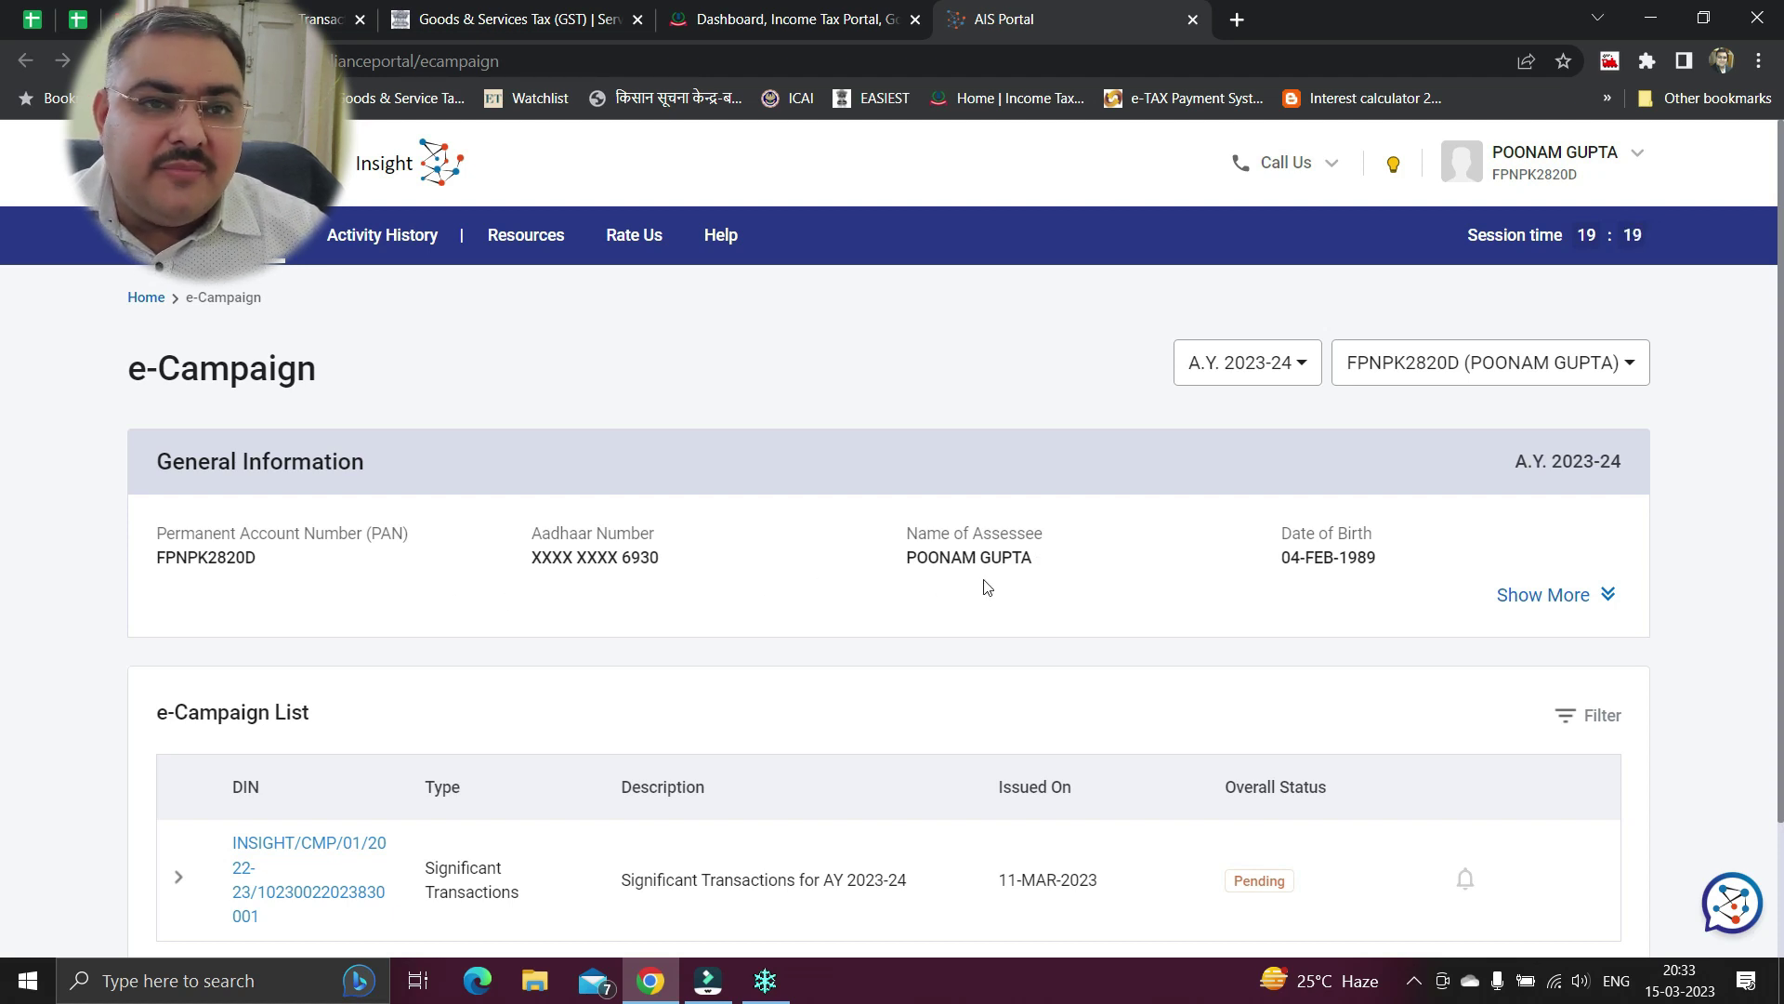
{"action": "left_click", "coordinate": [1607, 602]}
{"action": "left_click", "coordinate": [1604, 593]}
Examine the type, description, issue date and overall status of the entry in the e-Campaign List
{"action": "scroll", "coordinate": [159, 582], "scroll_direction": "down", "scroll_amount": 2}
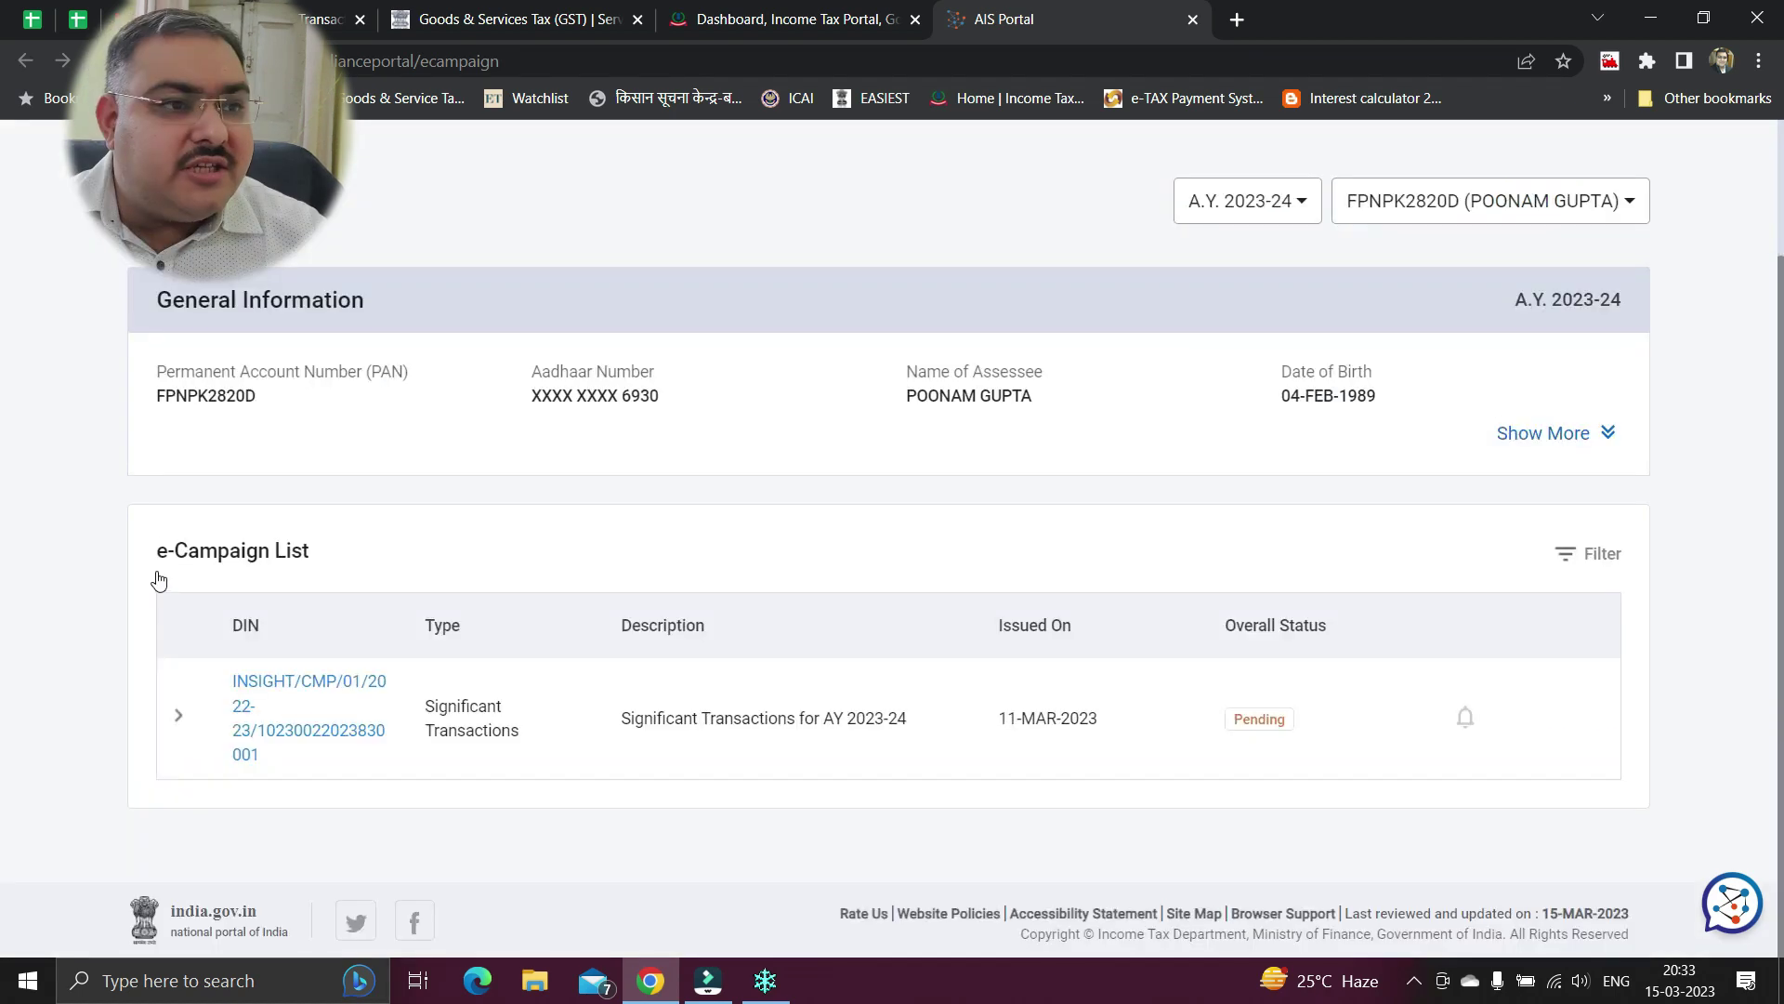
{"action": "left_click_drag", "start_coordinate": [156, 573], "coordinate": [326, 582]}
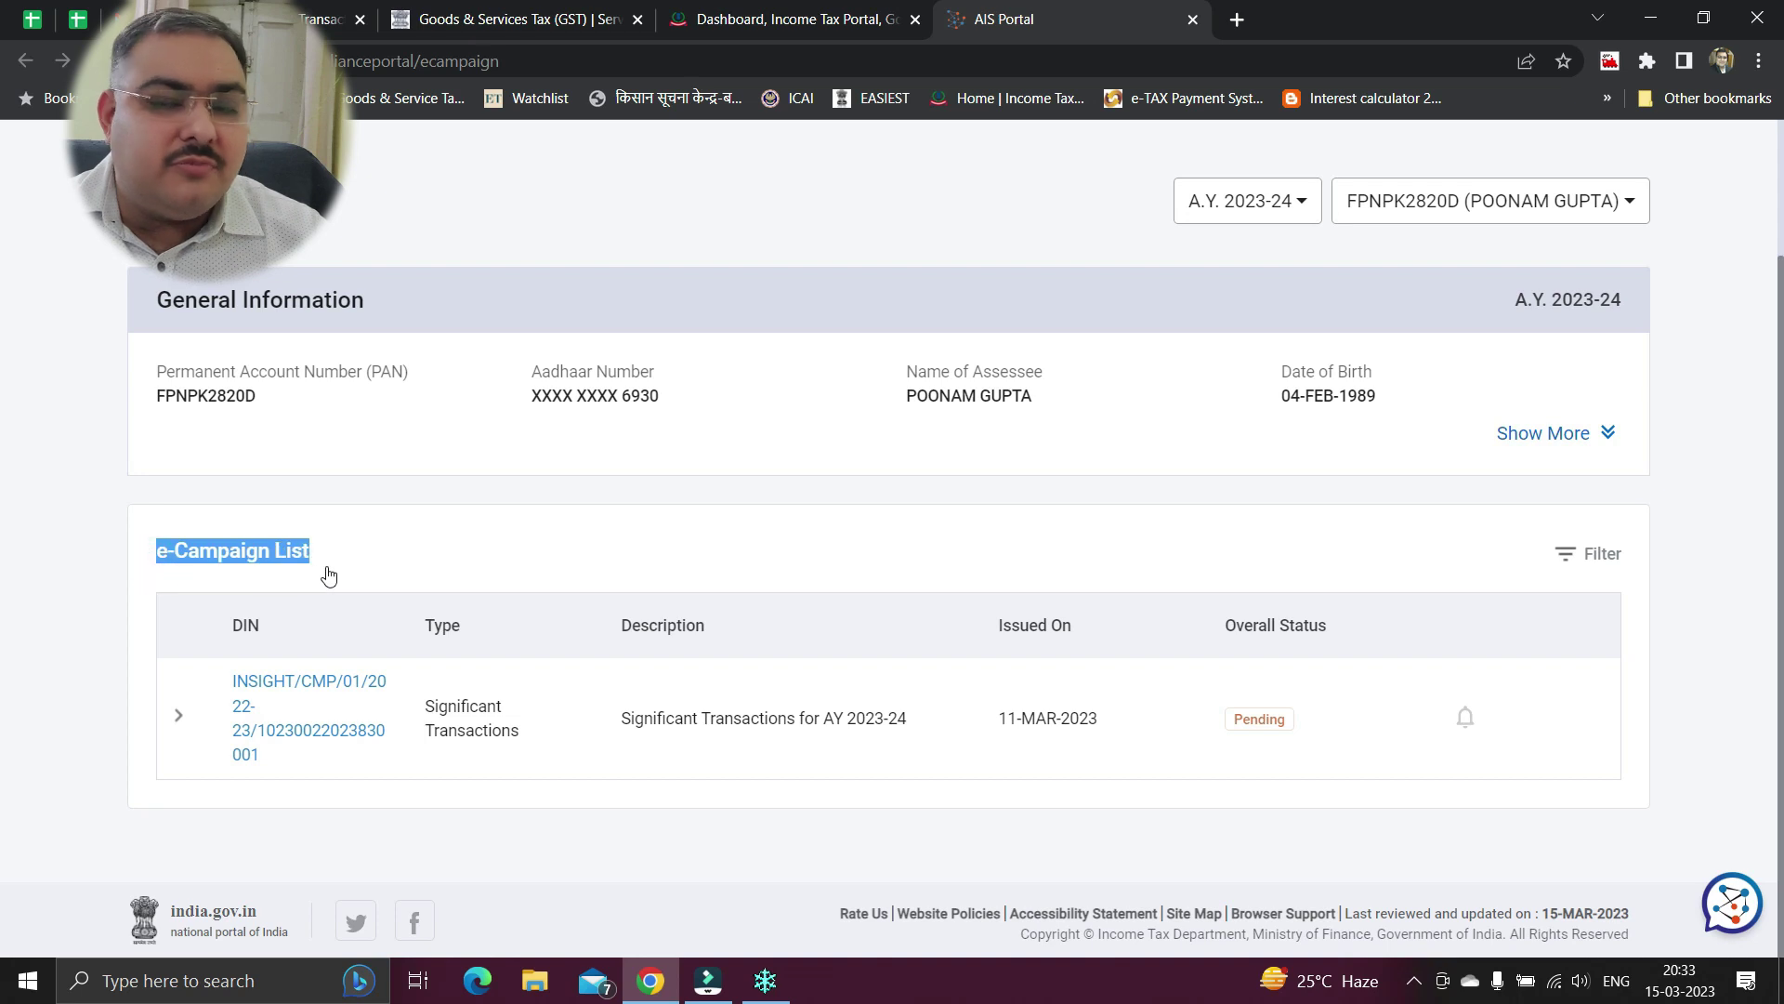
{"action": "left_click", "coordinate": [386, 555]}
{"action": "left_click", "coordinate": [387, 555]}
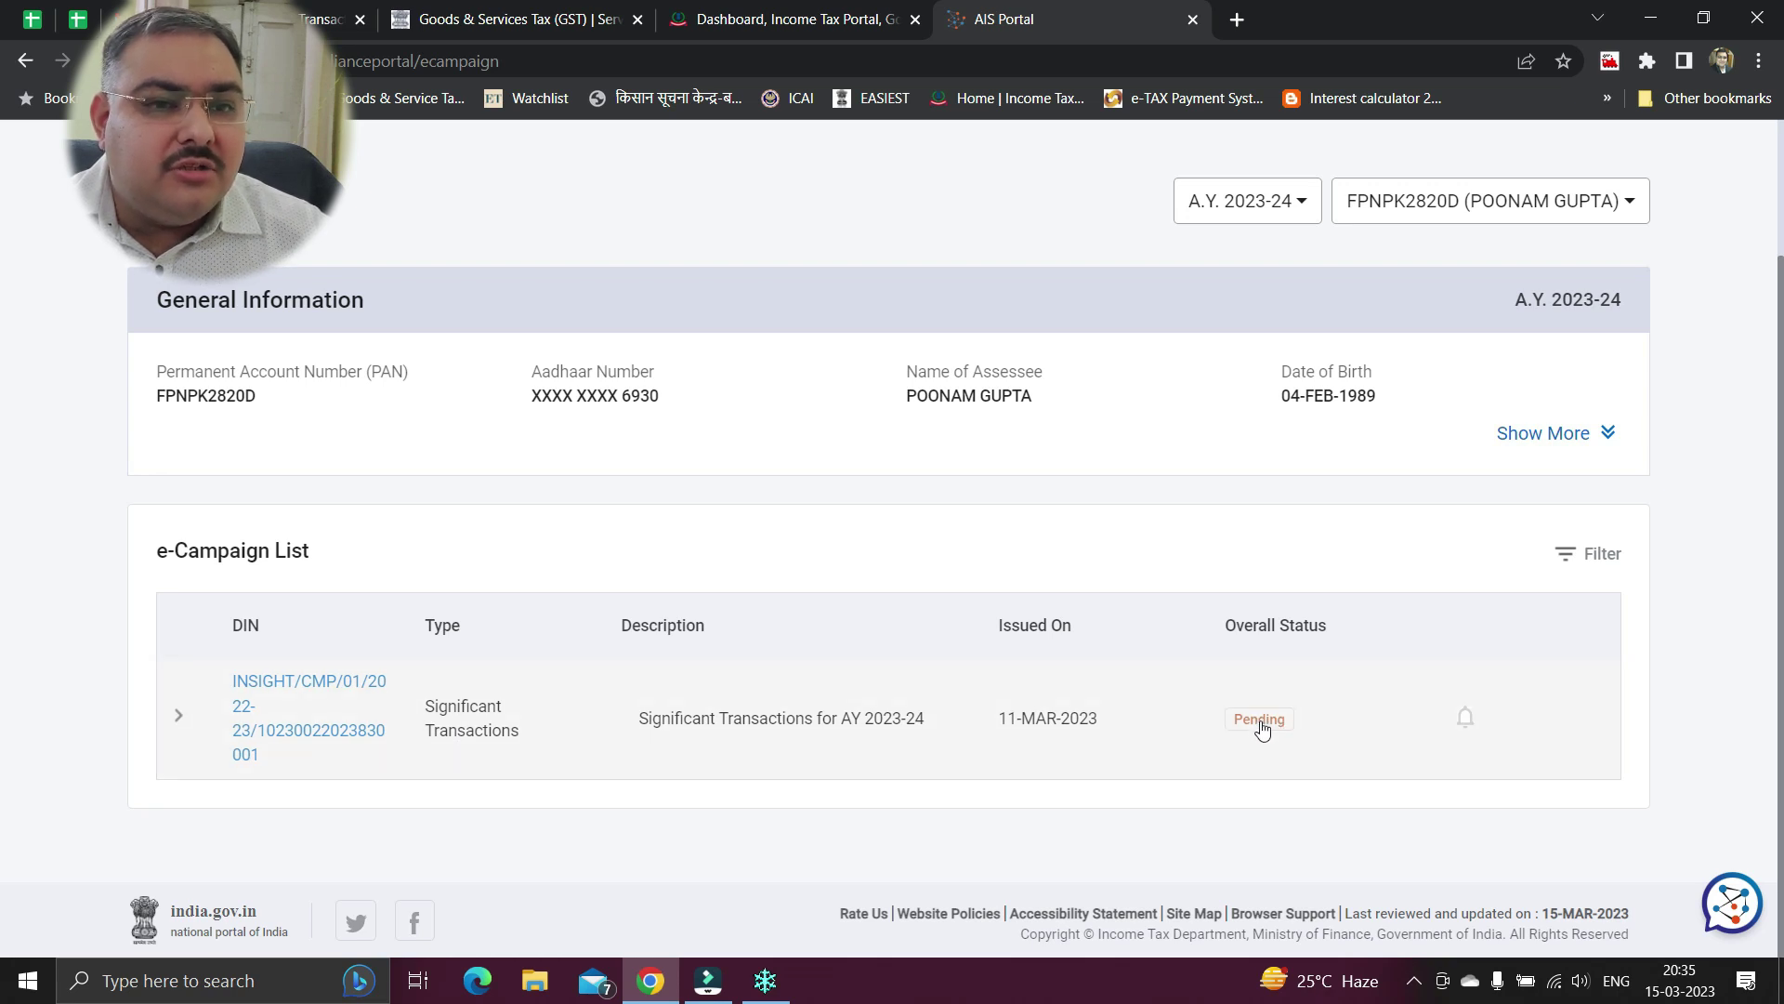
{"action": "scroll", "coordinate": [1262, 729], "scroll_direction": "up", "scroll_amount": 1}
{"action": "scroll", "coordinate": [1261, 730], "scroll_direction": "up", "scroll_amount": 2}
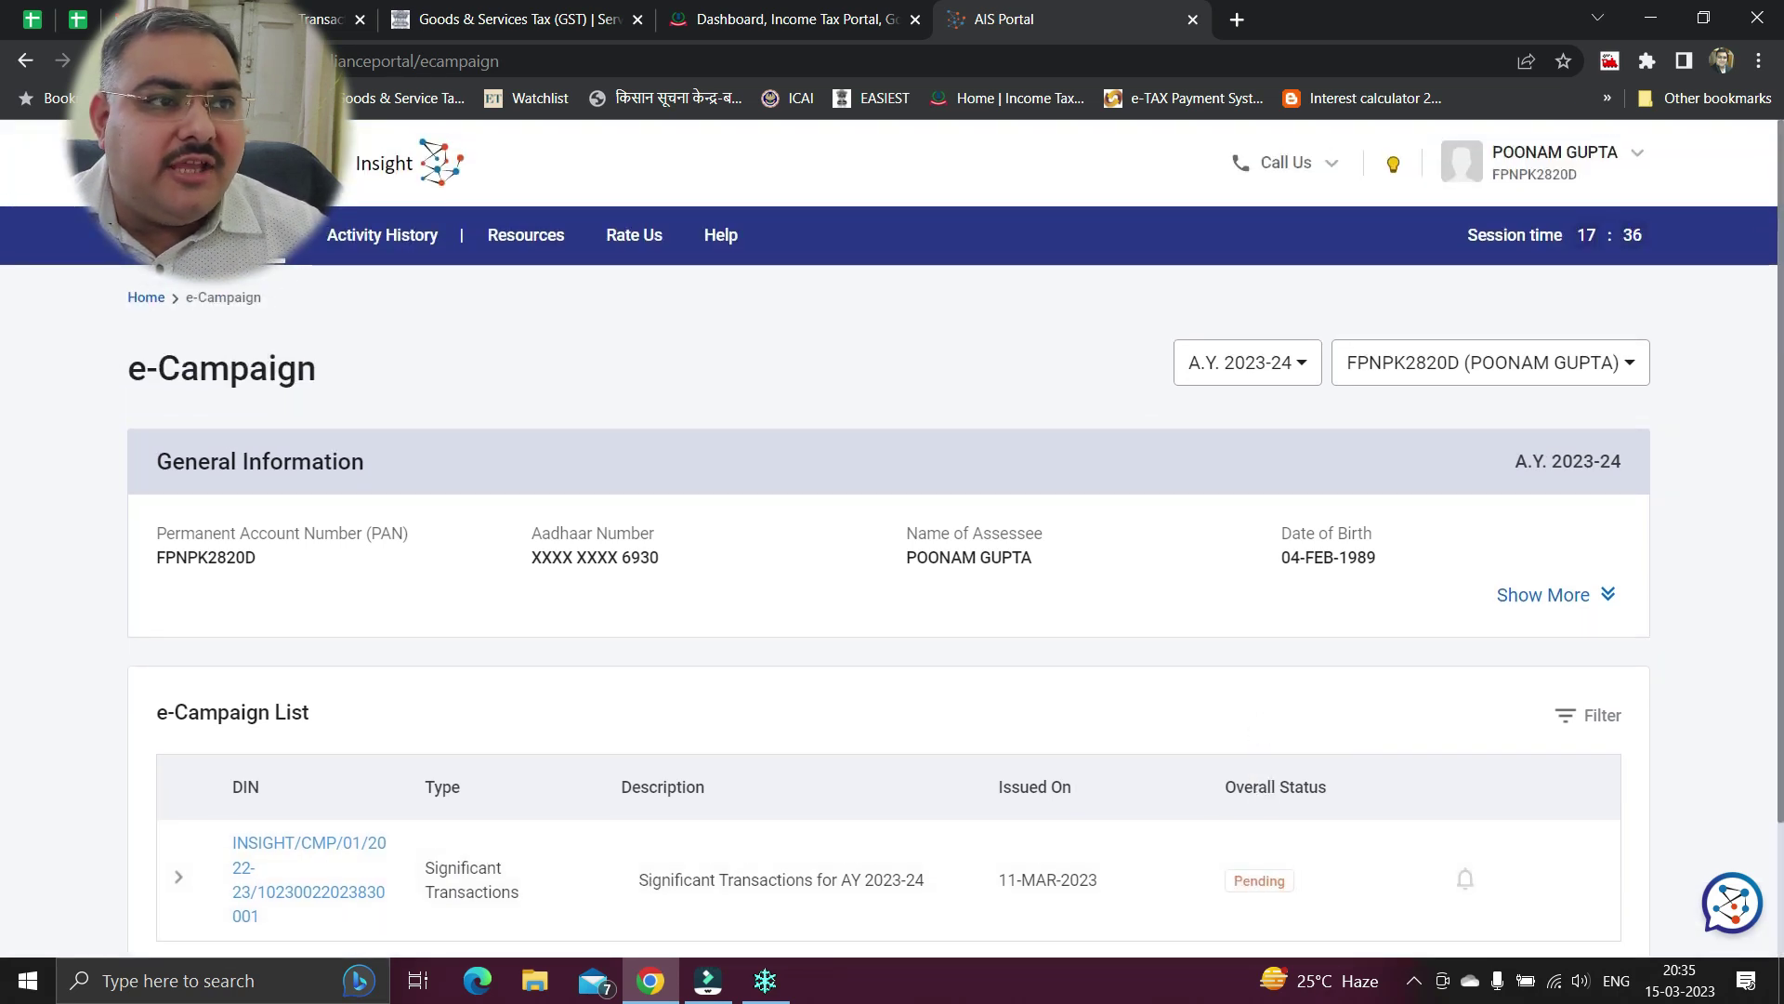
{"action": "scroll", "coordinate": [1327, 784], "scroll_direction": "down", "scroll_amount": 2}
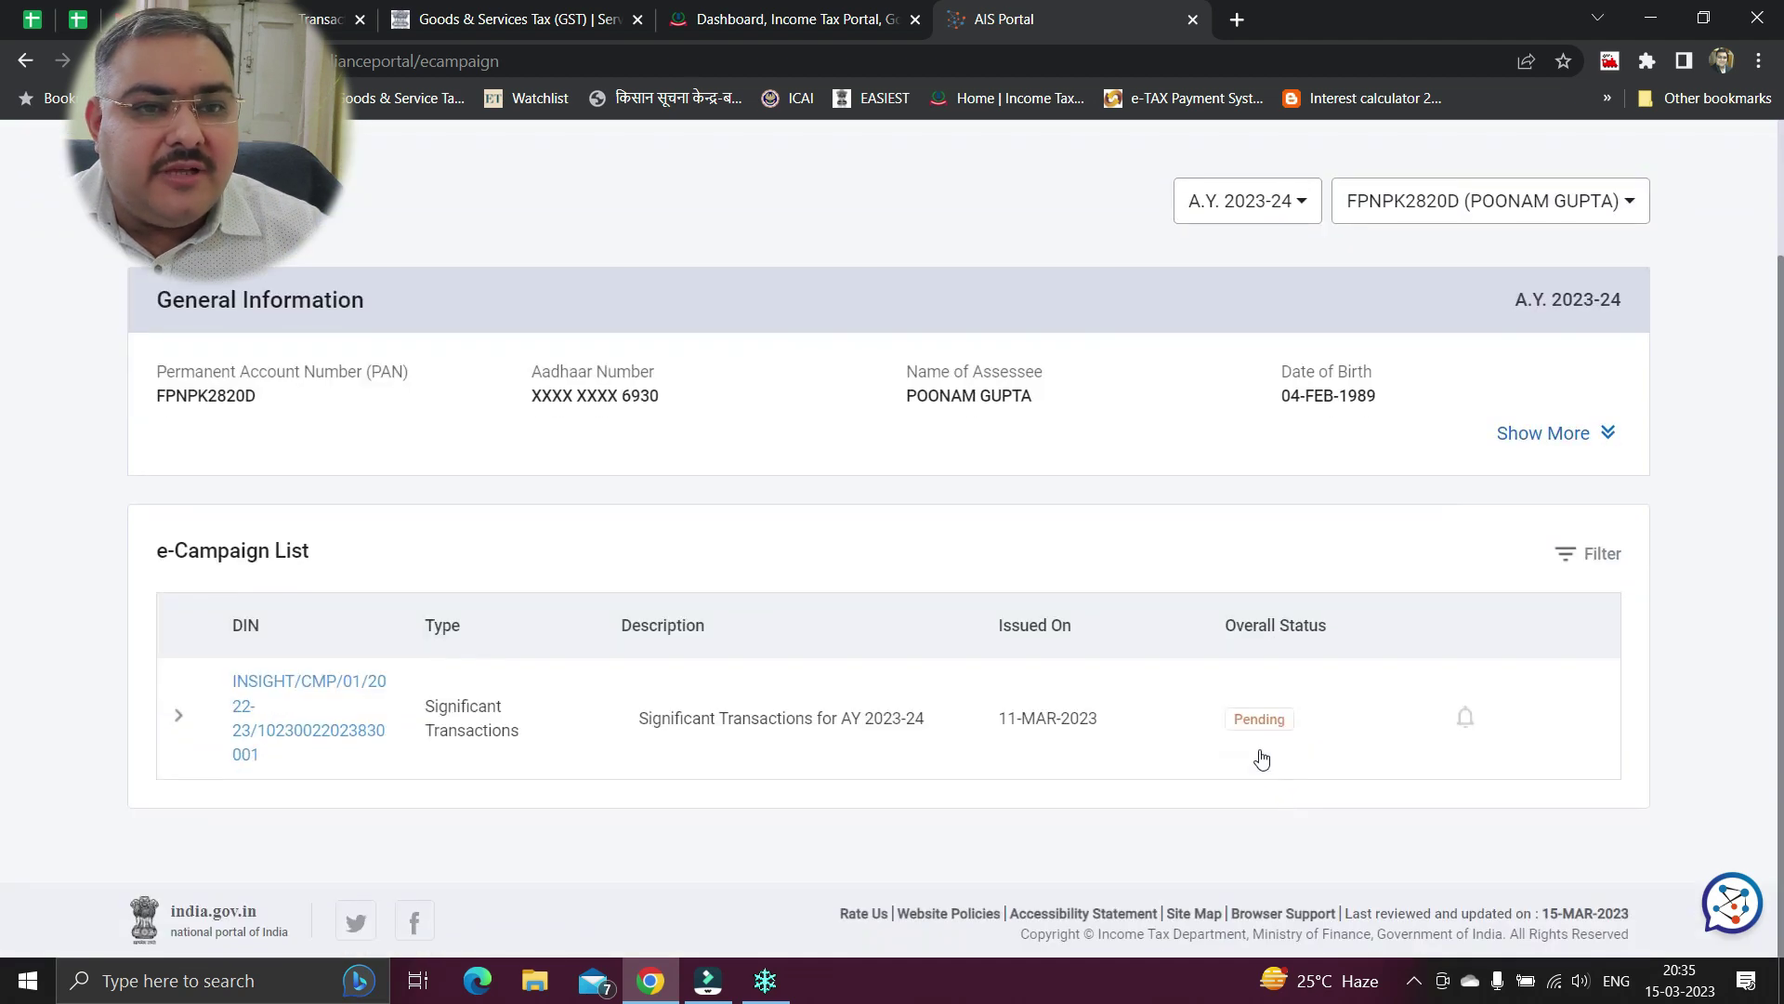
Expand the Significant Transactions entry for AY 2023-24 and proceed to provide feedback in the Annual Information Statement
{"action": "left_click", "coordinate": [1254, 725]}
{"action": "scroll", "coordinate": [1235, 783], "scroll_direction": "down", "scroll_amount": 2}
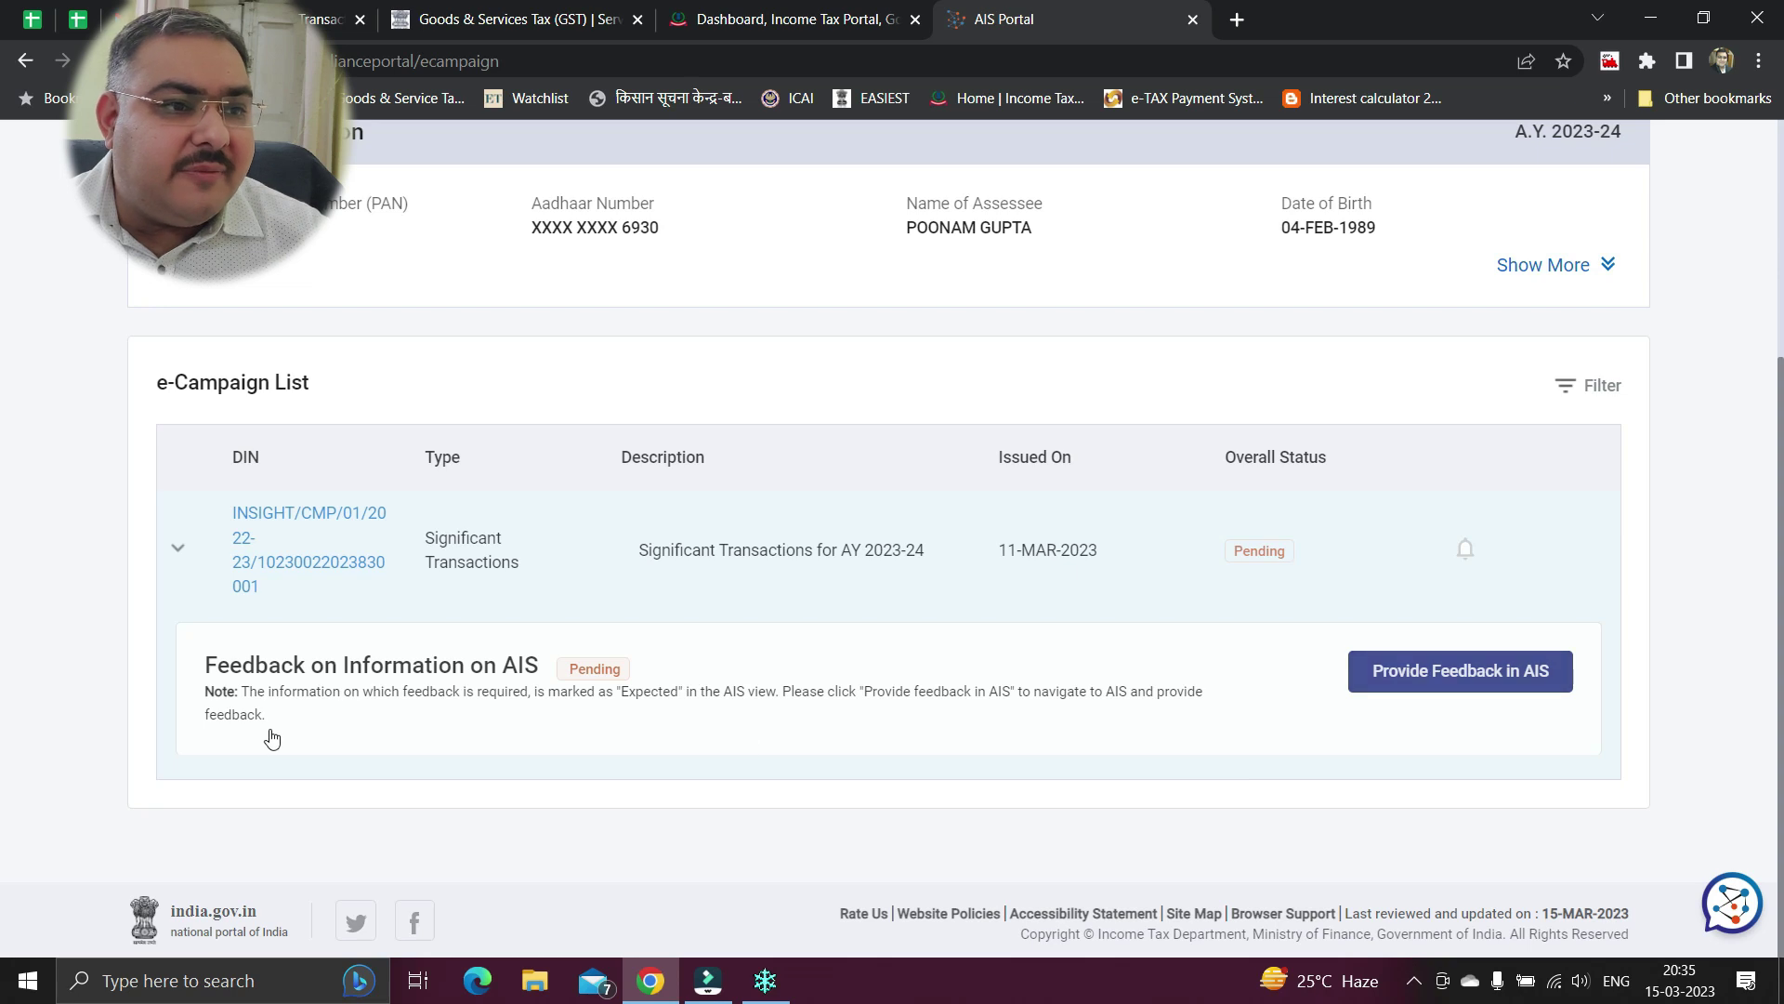
{"action": "left_click", "coordinate": [1457, 671]}
{"action": "left_click", "coordinate": [839, 706]}
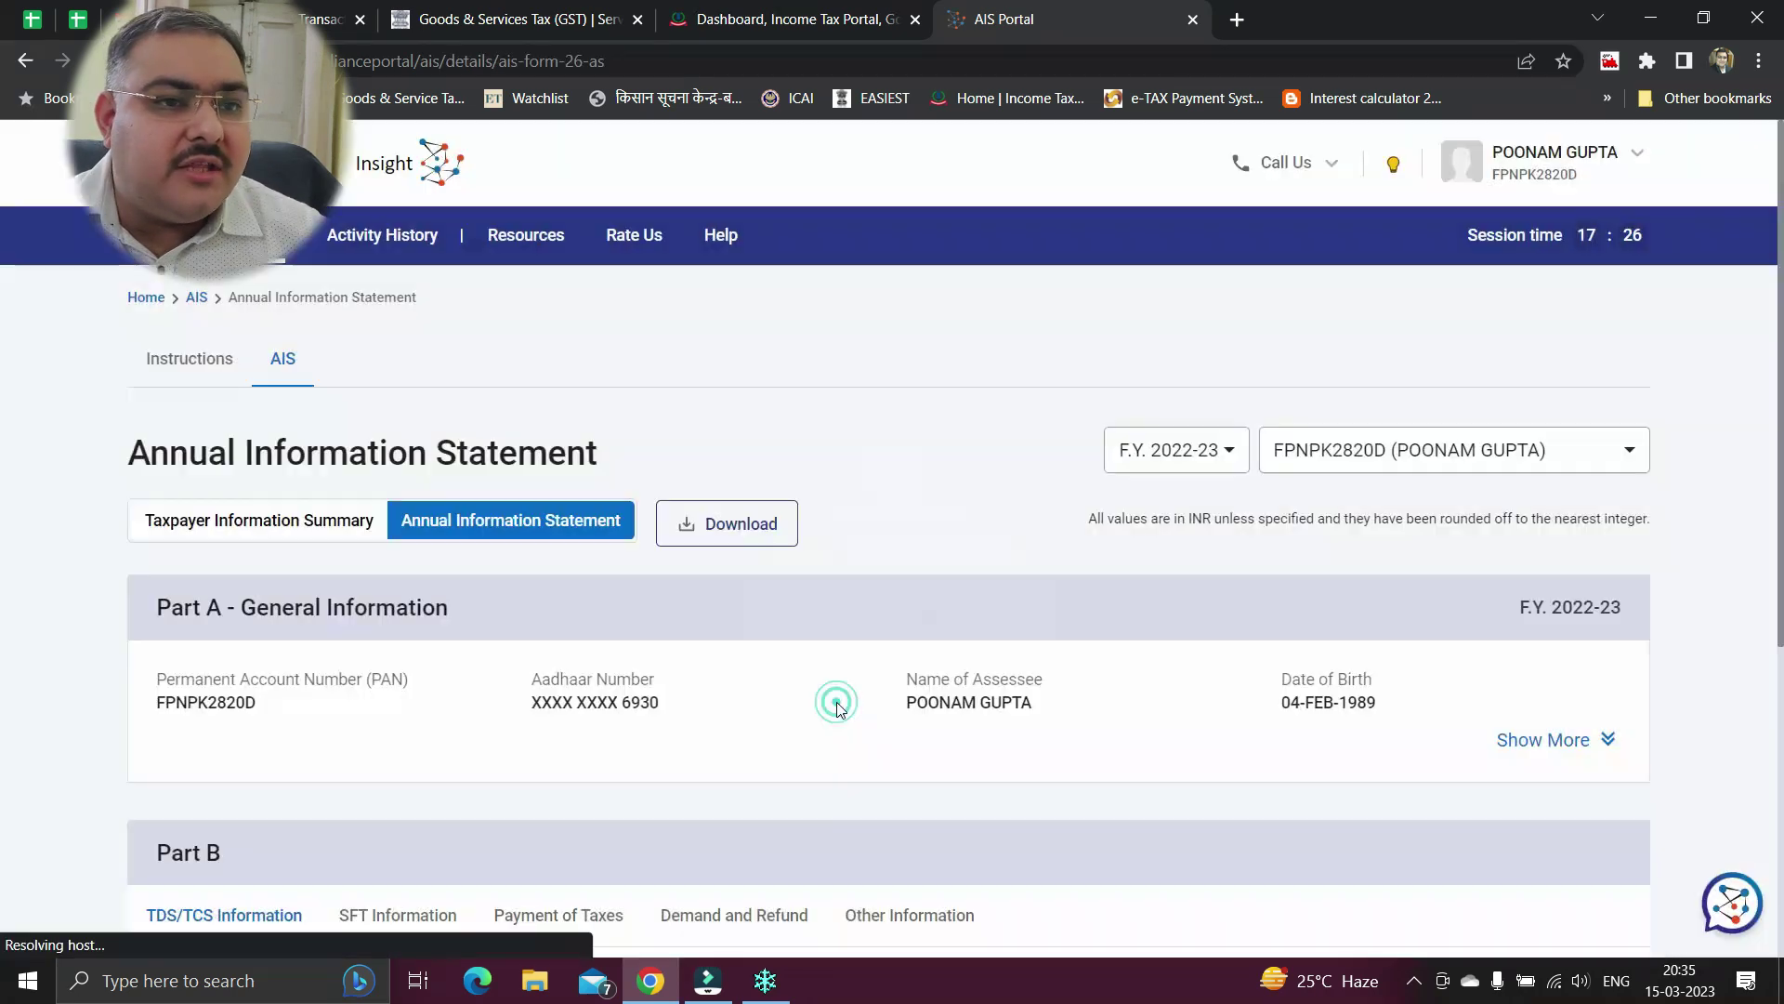
Expand the Business expenses entry under TDS/TCS Information and review its individual transactions and their feedback status
{"action": "scroll", "coordinate": [1004, 553], "scroll_direction": "down", "scroll_amount": 1}
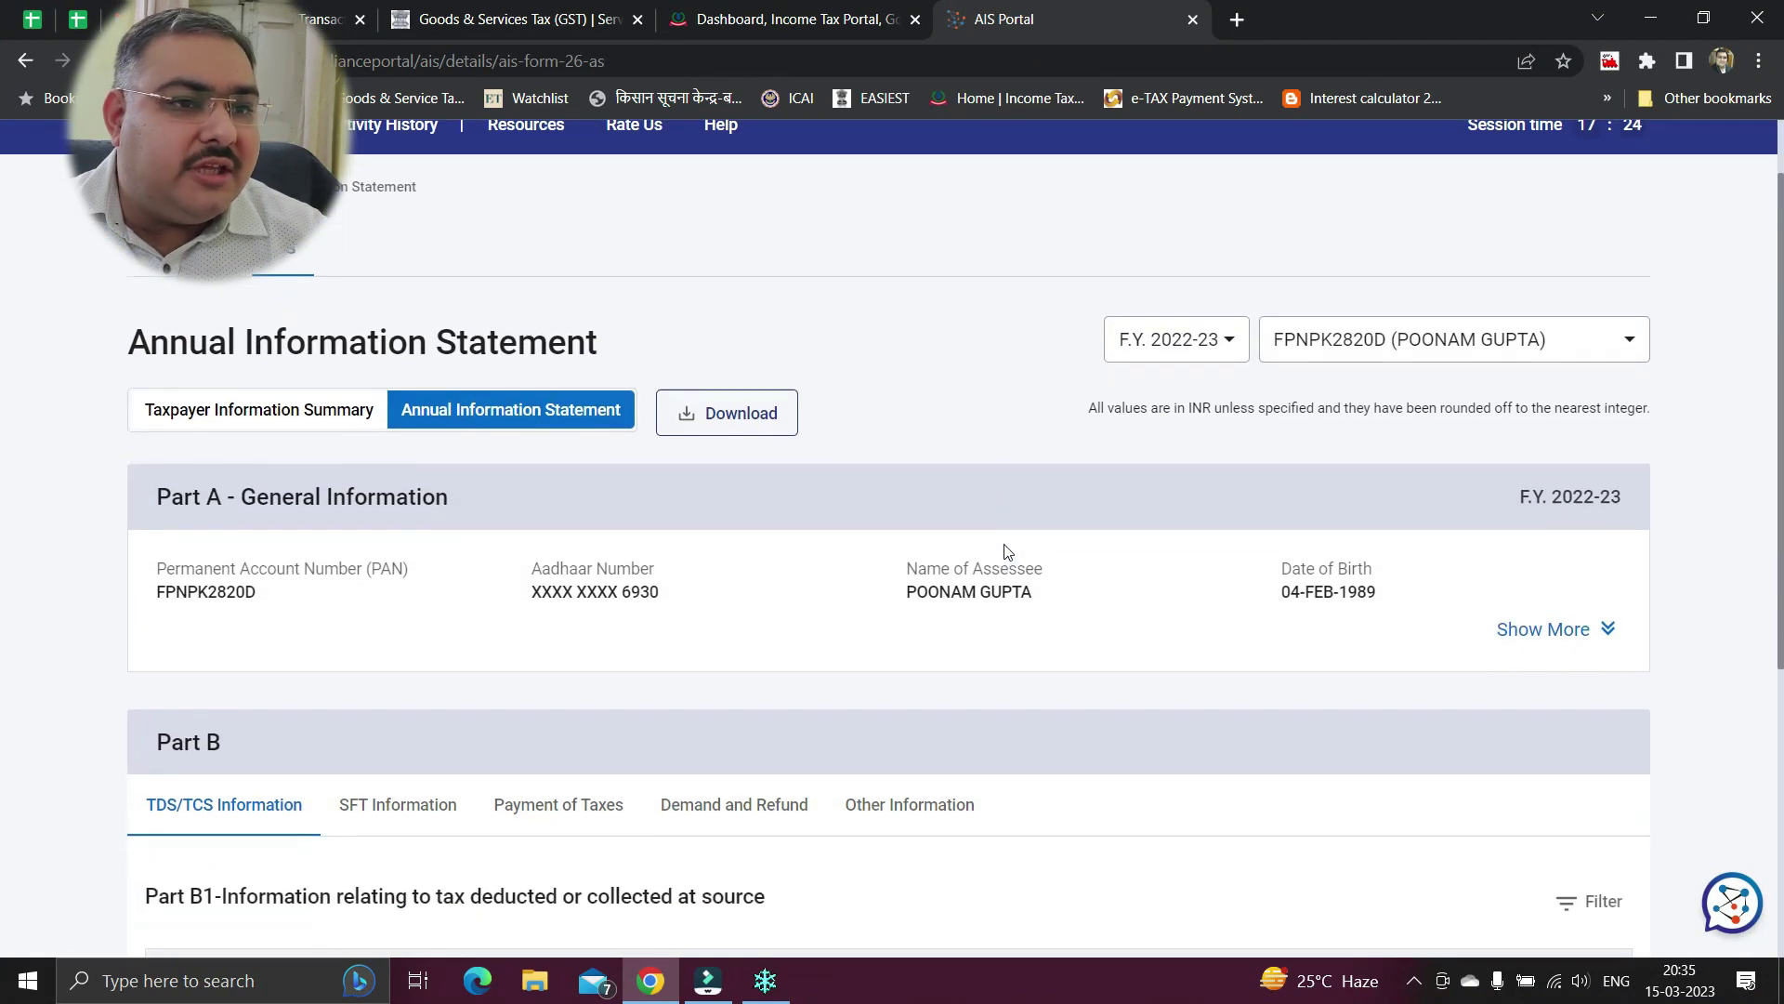
{"action": "scroll", "coordinate": [1004, 551], "scroll_direction": "down", "scroll_amount": 4}
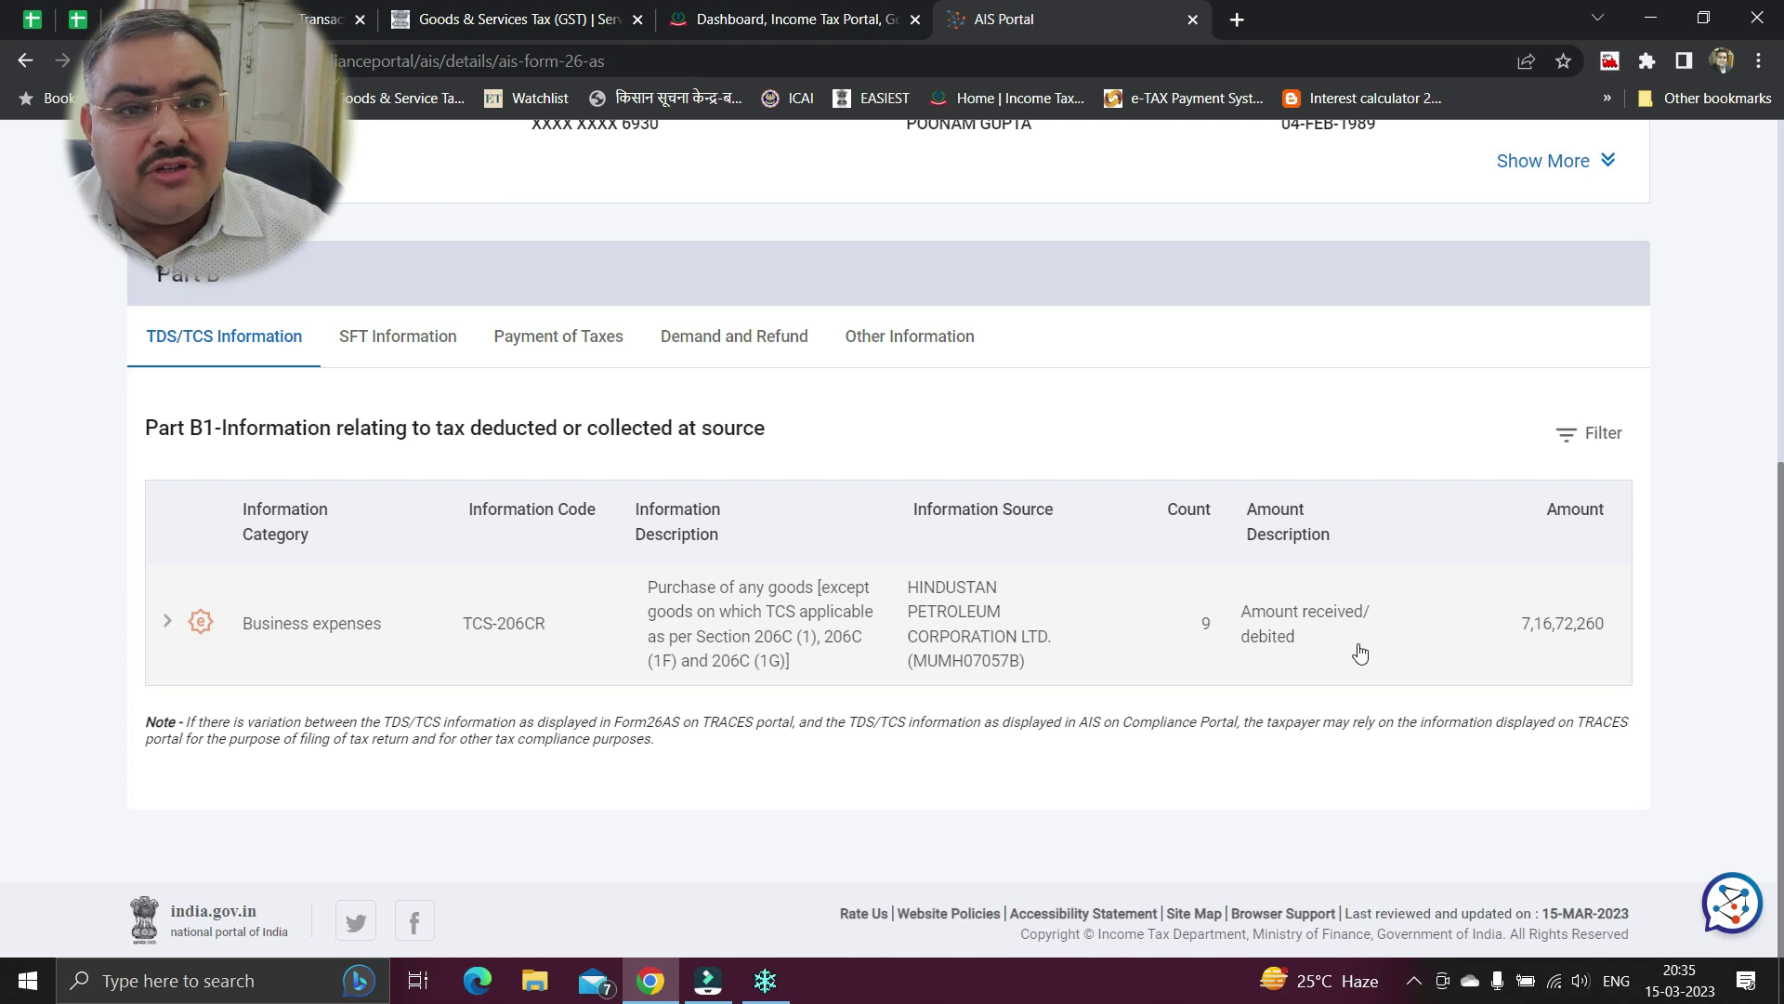
{"action": "left_click_drag", "start_coordinate": [1521, 629], "coordinate": [1607, 636]}
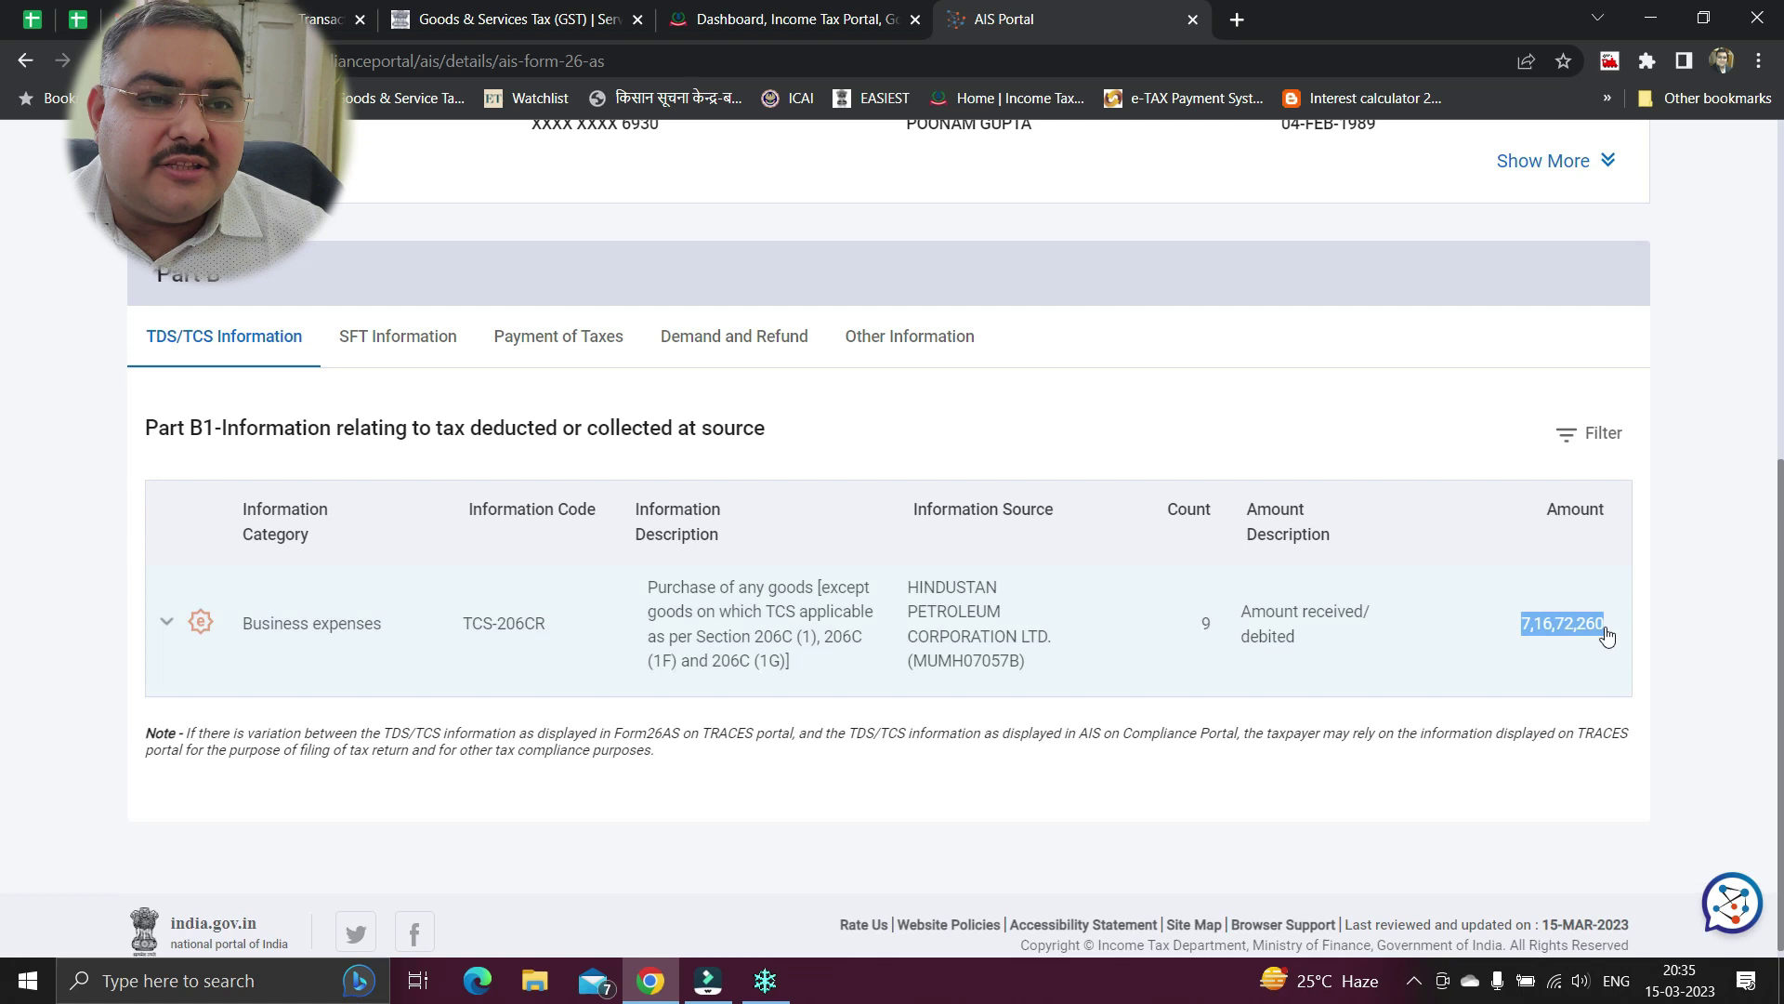
{"action": "scroll", "coordinate": [1622, 660], "scroll_direction": "down", "scroll_amount": 3}
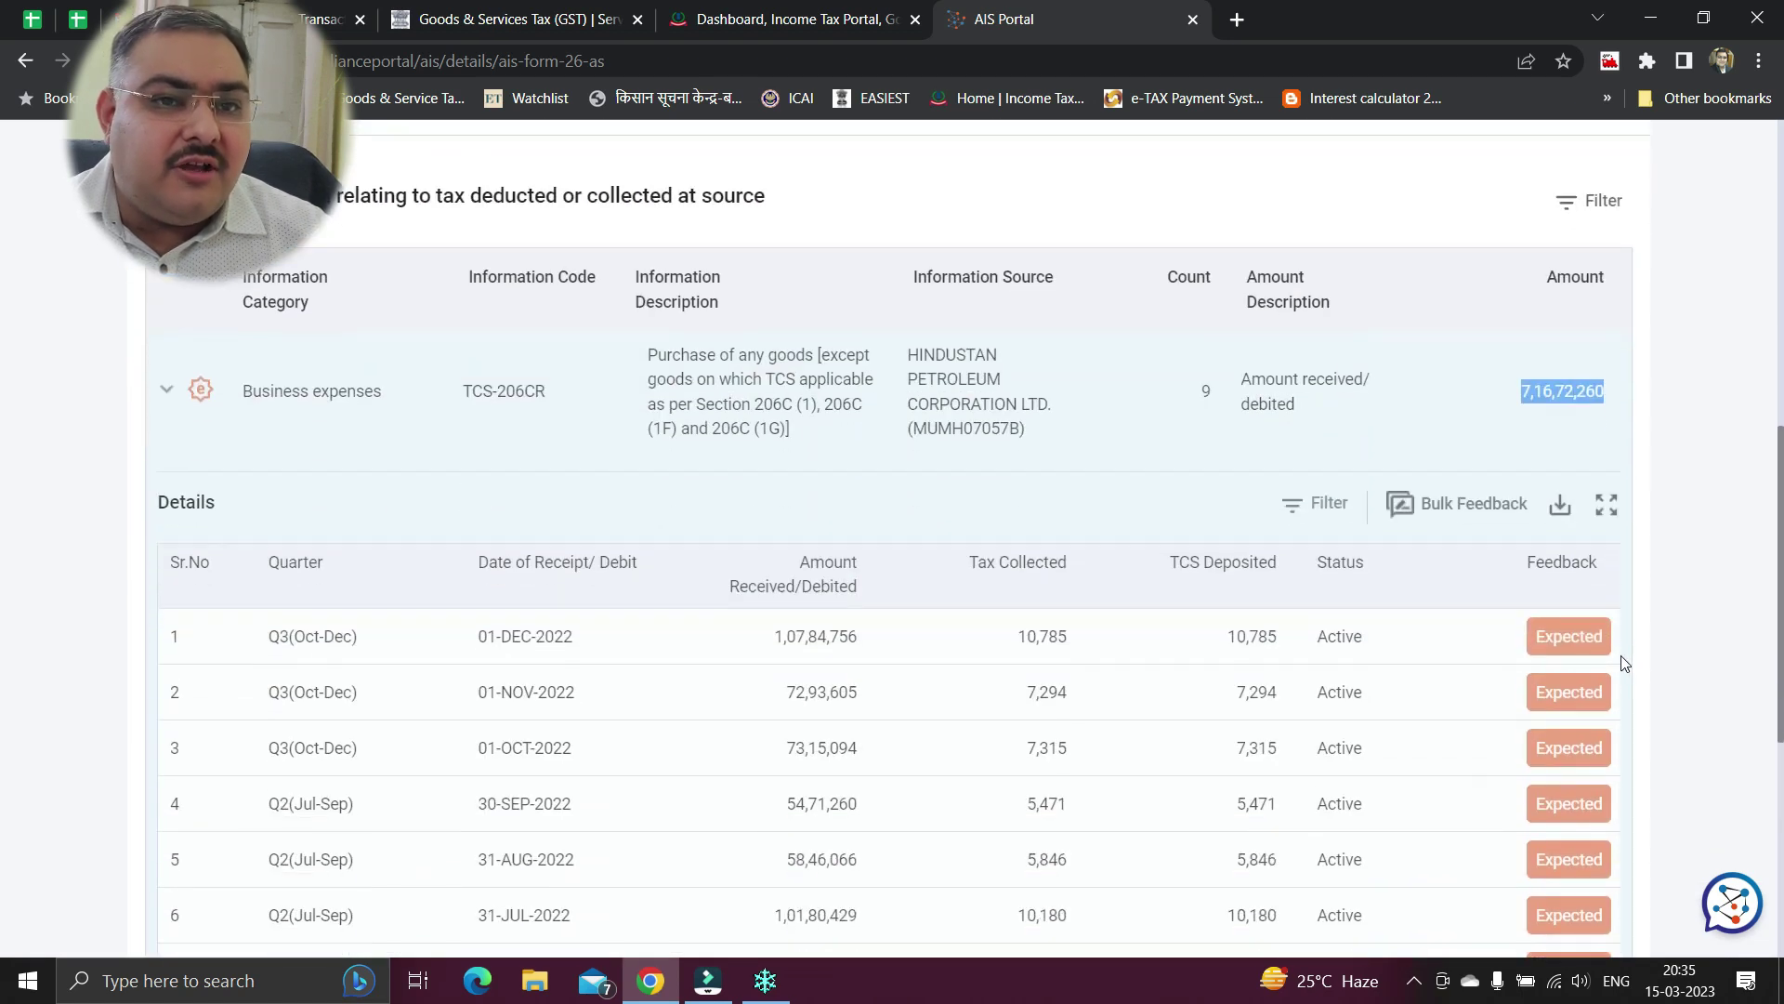
{"action": "scroll", "coordinate": [1199, 606], "scroll_direction": "down", "scroll_amount": 1}
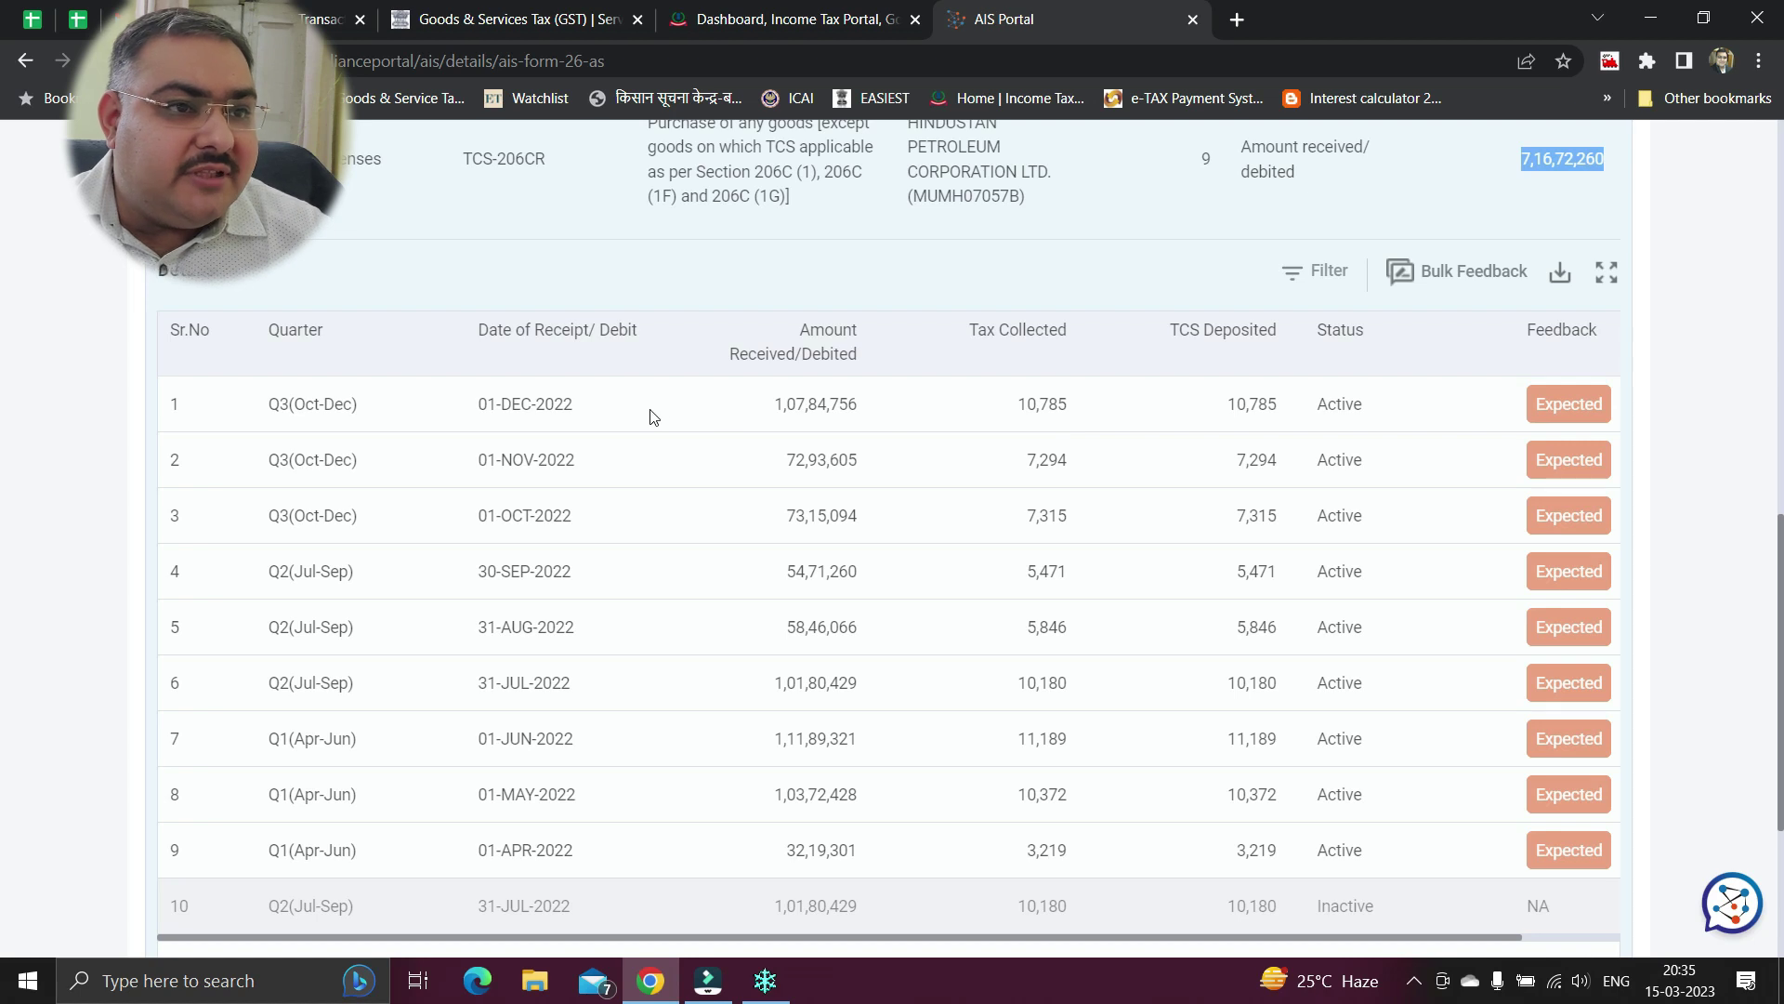
{"action": "scroll", "coordinate": [874, 611], "scroll_direction": "down", "scroll_amount": 1}
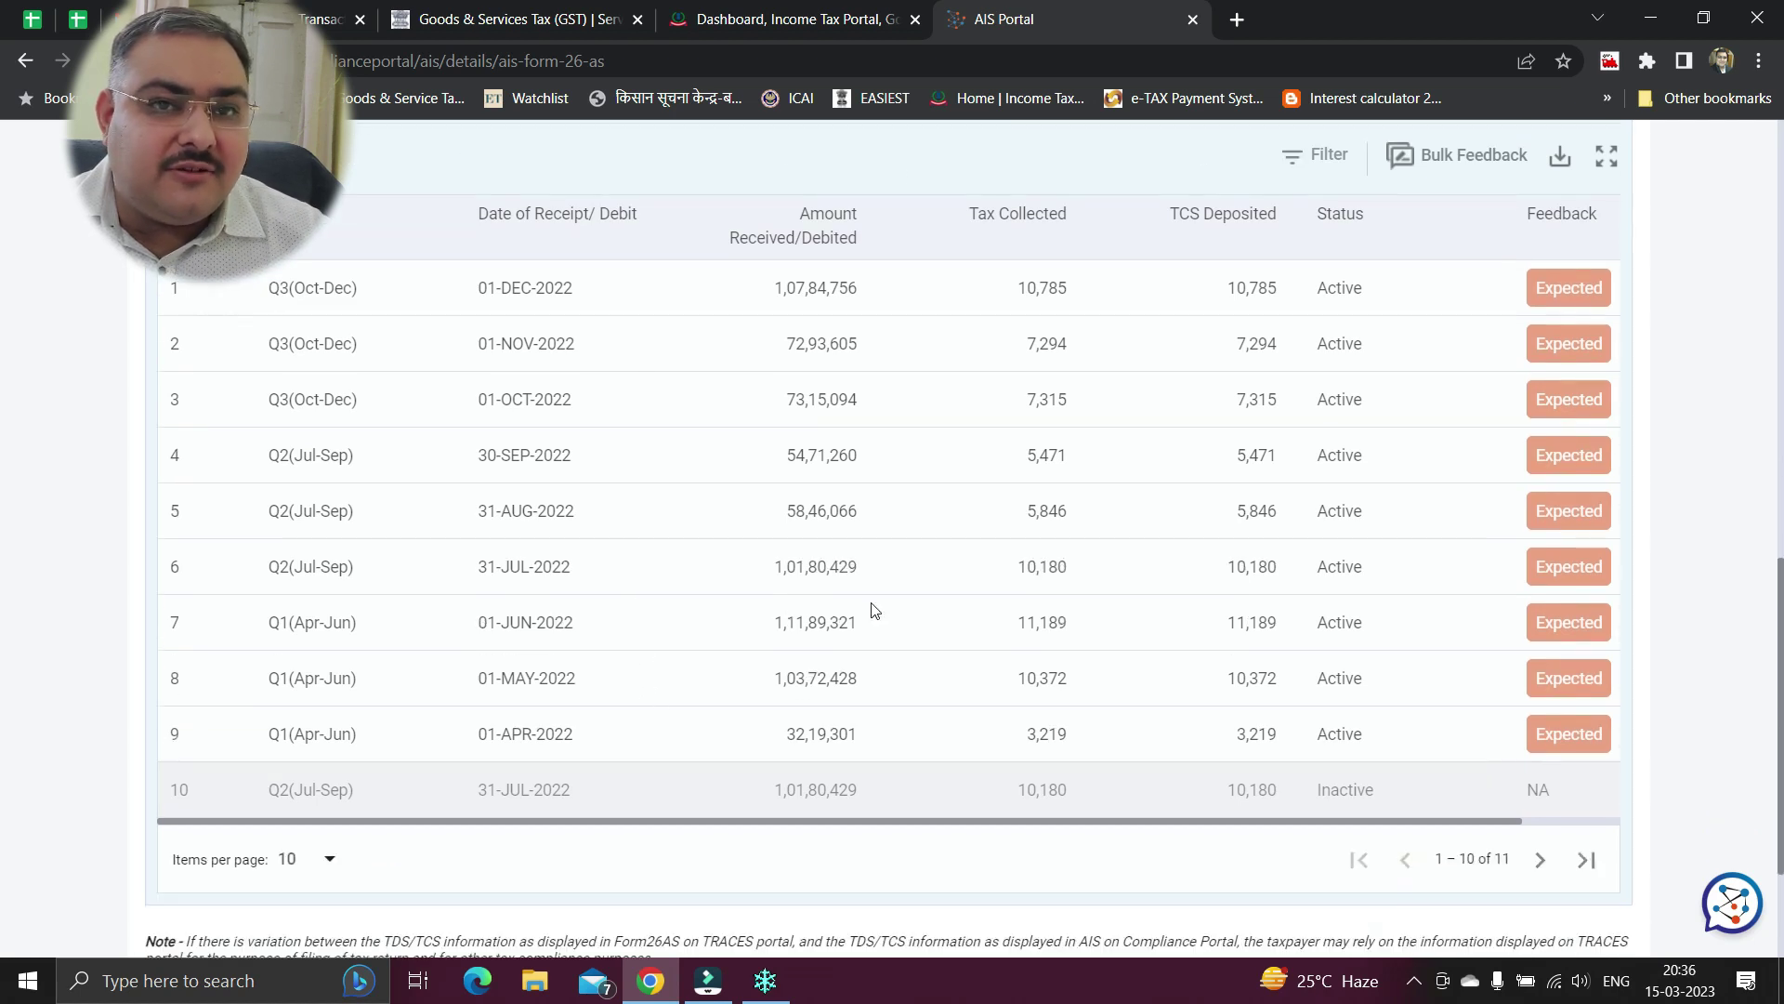
Choose "Information is correct" as the feedback type for the 01-DEC-2022 transaction, and cancel the feedback without submitting it
{"action": "left_click", "coordinate": [1573, 291]}
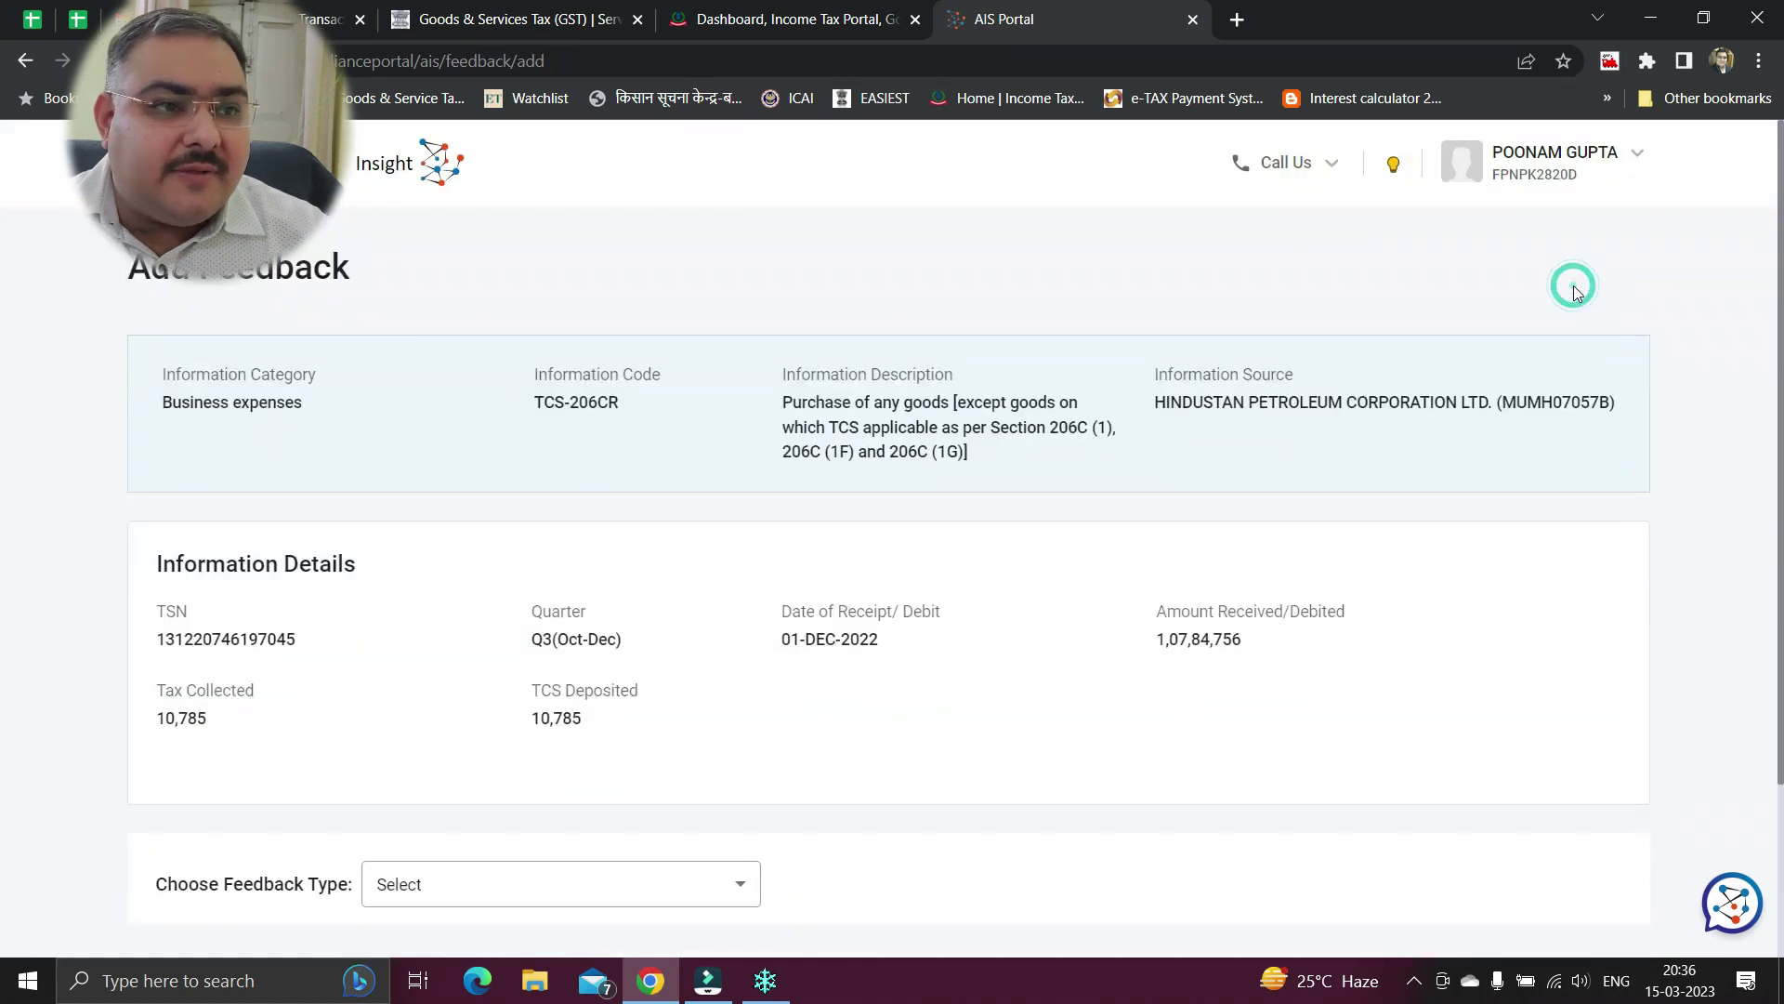
{"action": "scroll", "coordinate": [1439, 576], "scroll_direction": "down", "scroll_amount": 2}
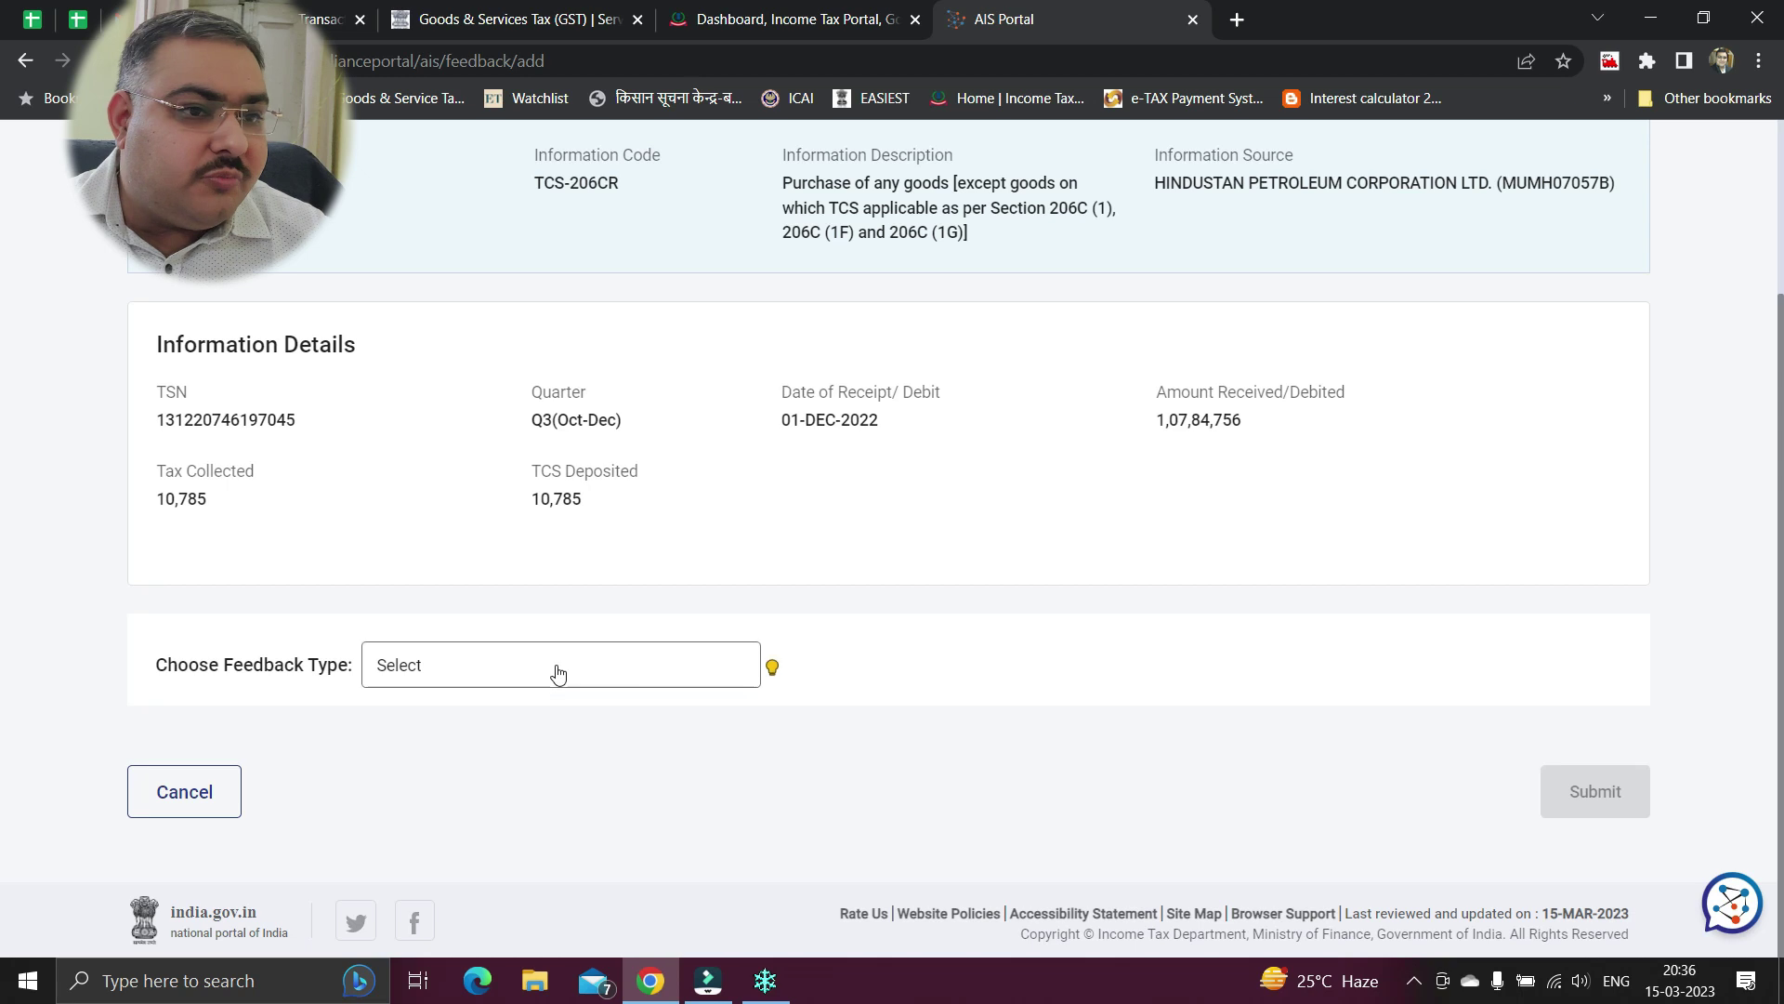
{"action": "left_click", "coordinate": [671, 676]}
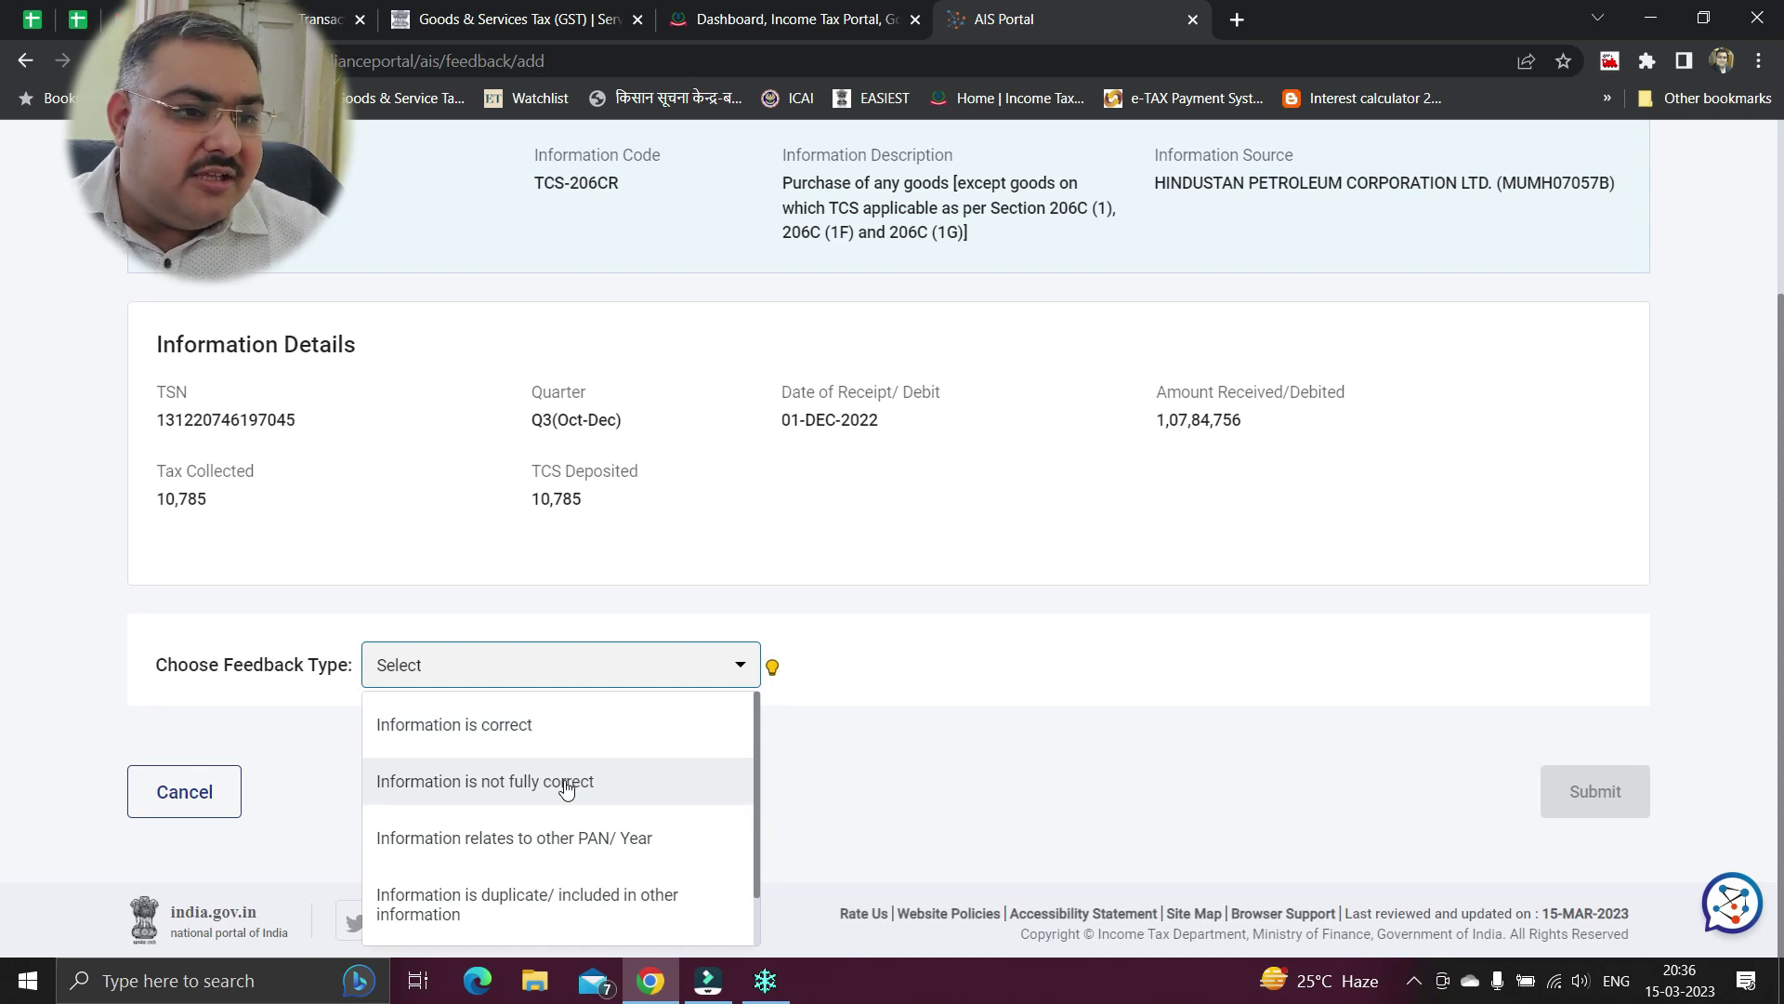
{"action": "left_click", "coordinate": [552, 726]}
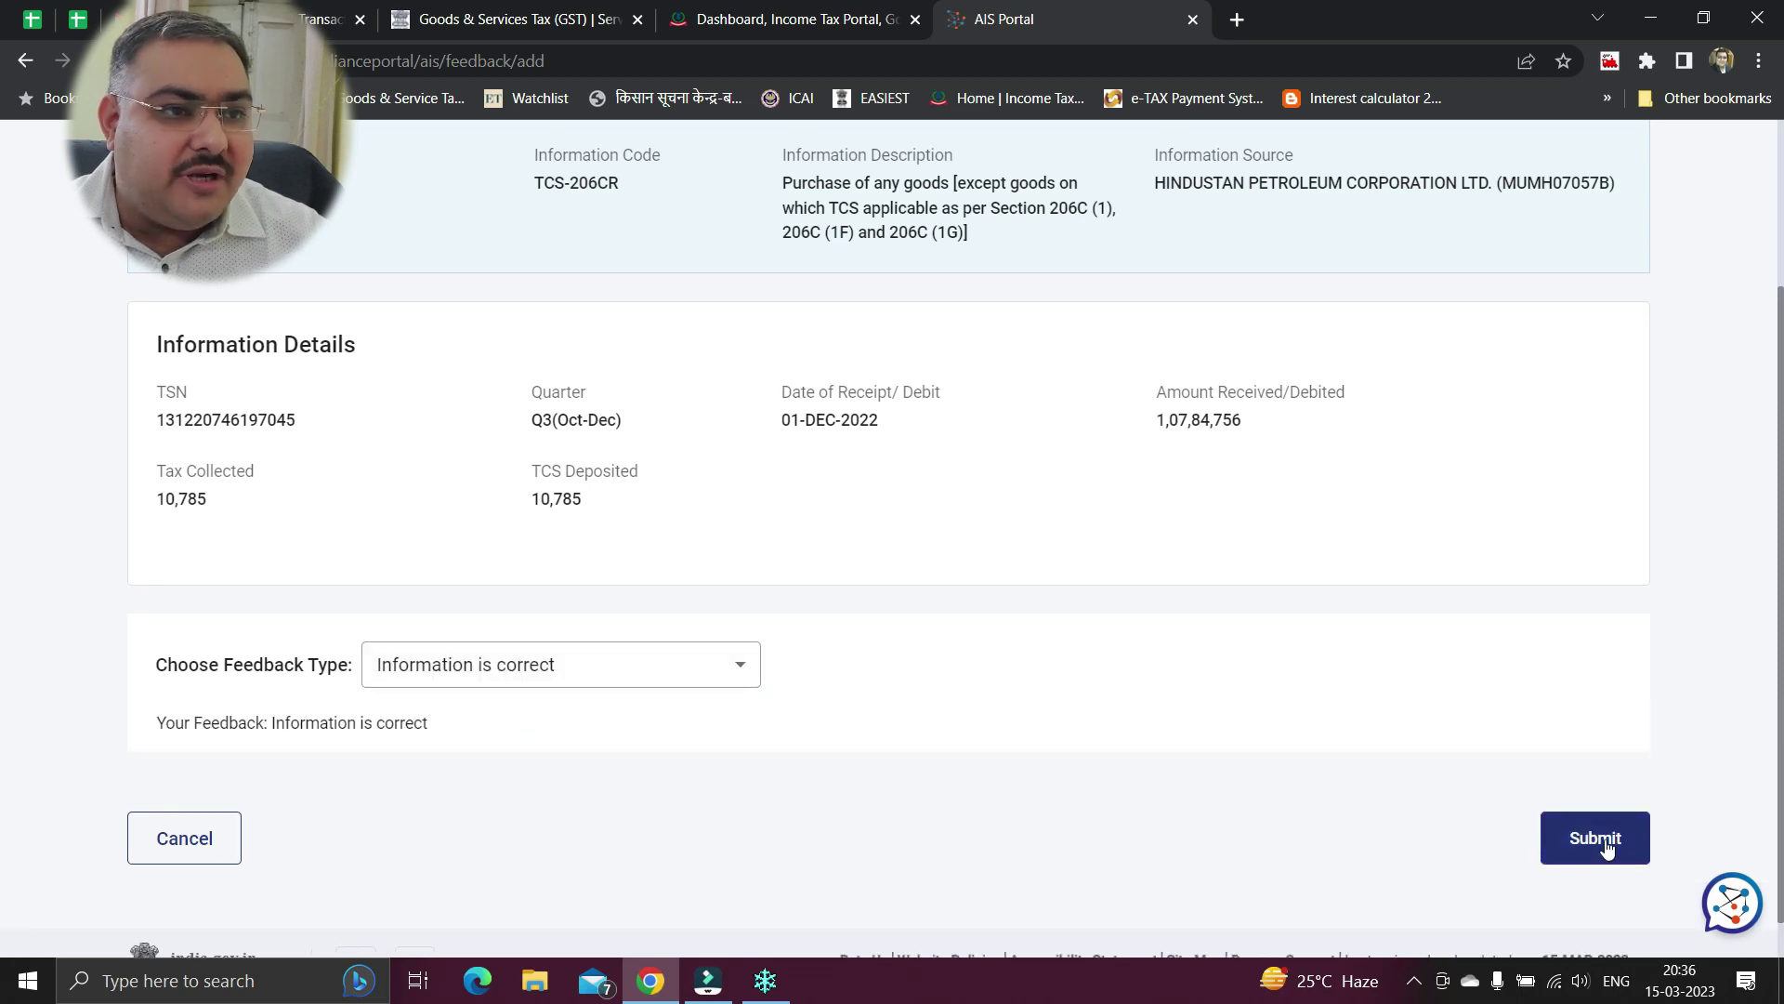
{"action": "scroll", "coordinate": [1206, 828], "scroll_direction": "up", "scroll_amount": 1}
{"action": "scroll", "coordinate": [1199, 828], "scroll_direction": "down", "scroll_amount": 2}
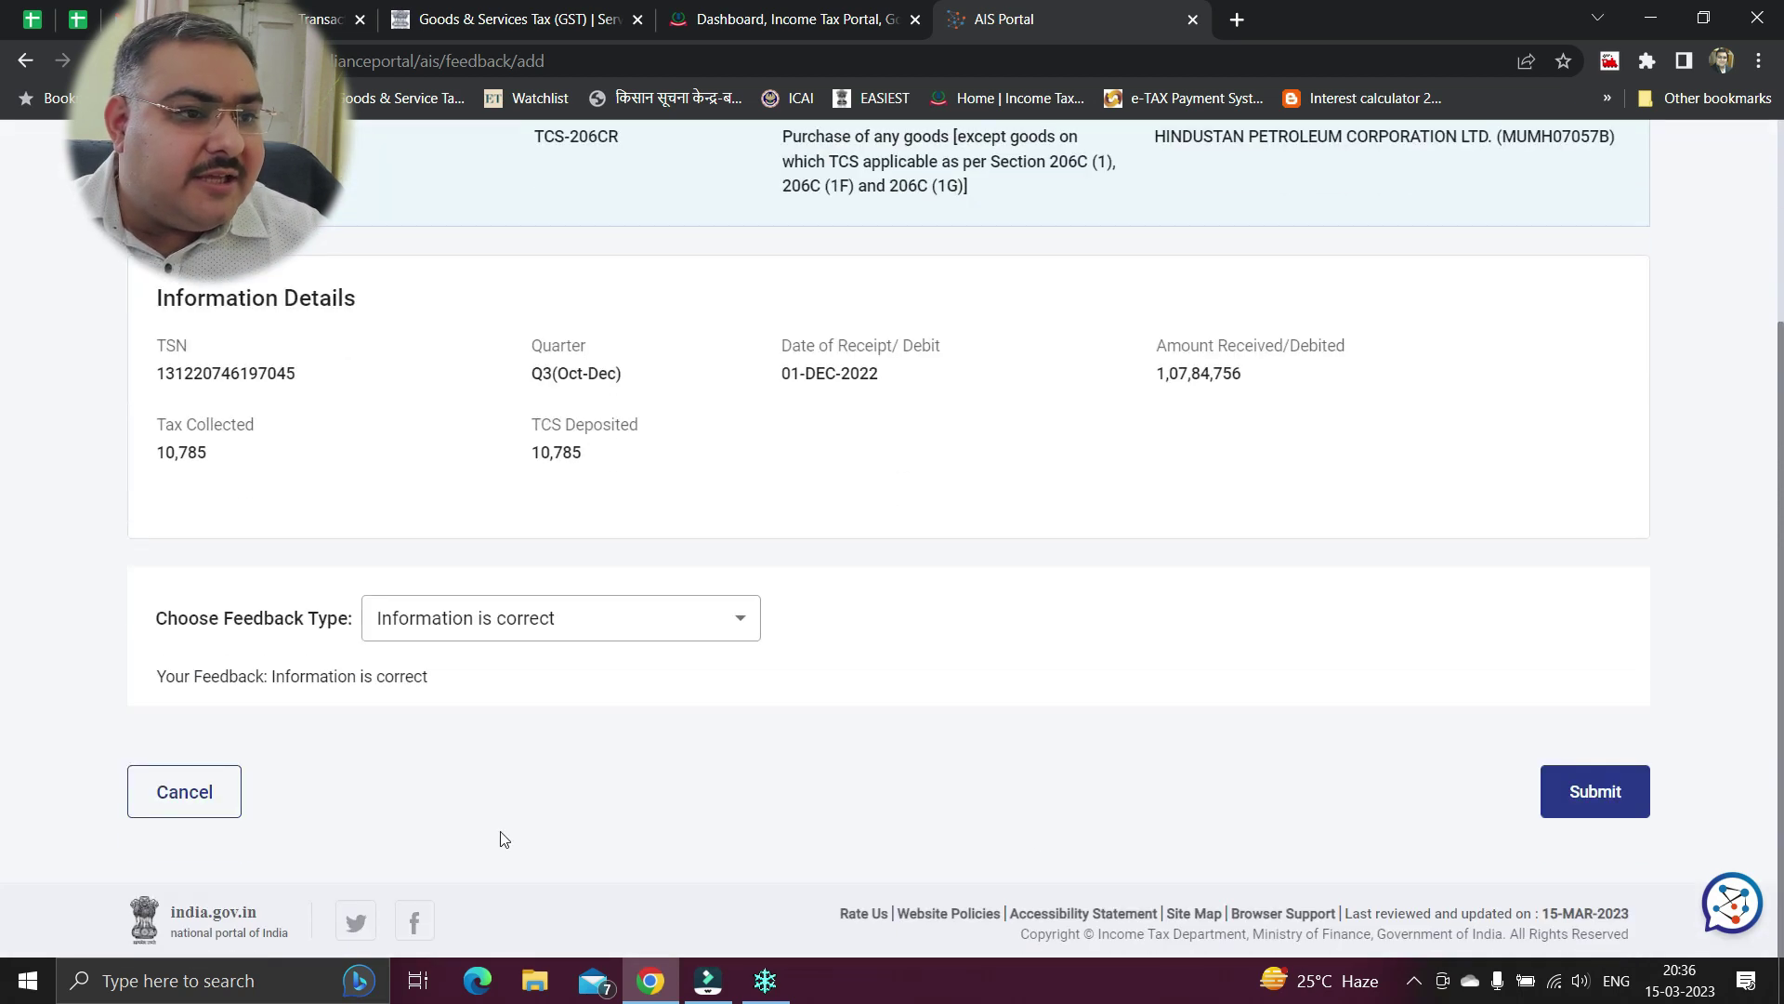
{"action": "left_click", "coordinate": [237, 799]}
Check the SFT Information and Payment of Taxes sections in Part B of the Annual Information Statement
{"action": "scroll", "coordinate": [824, 740], "scroll_direction": "down", "scroll_amount": 5}
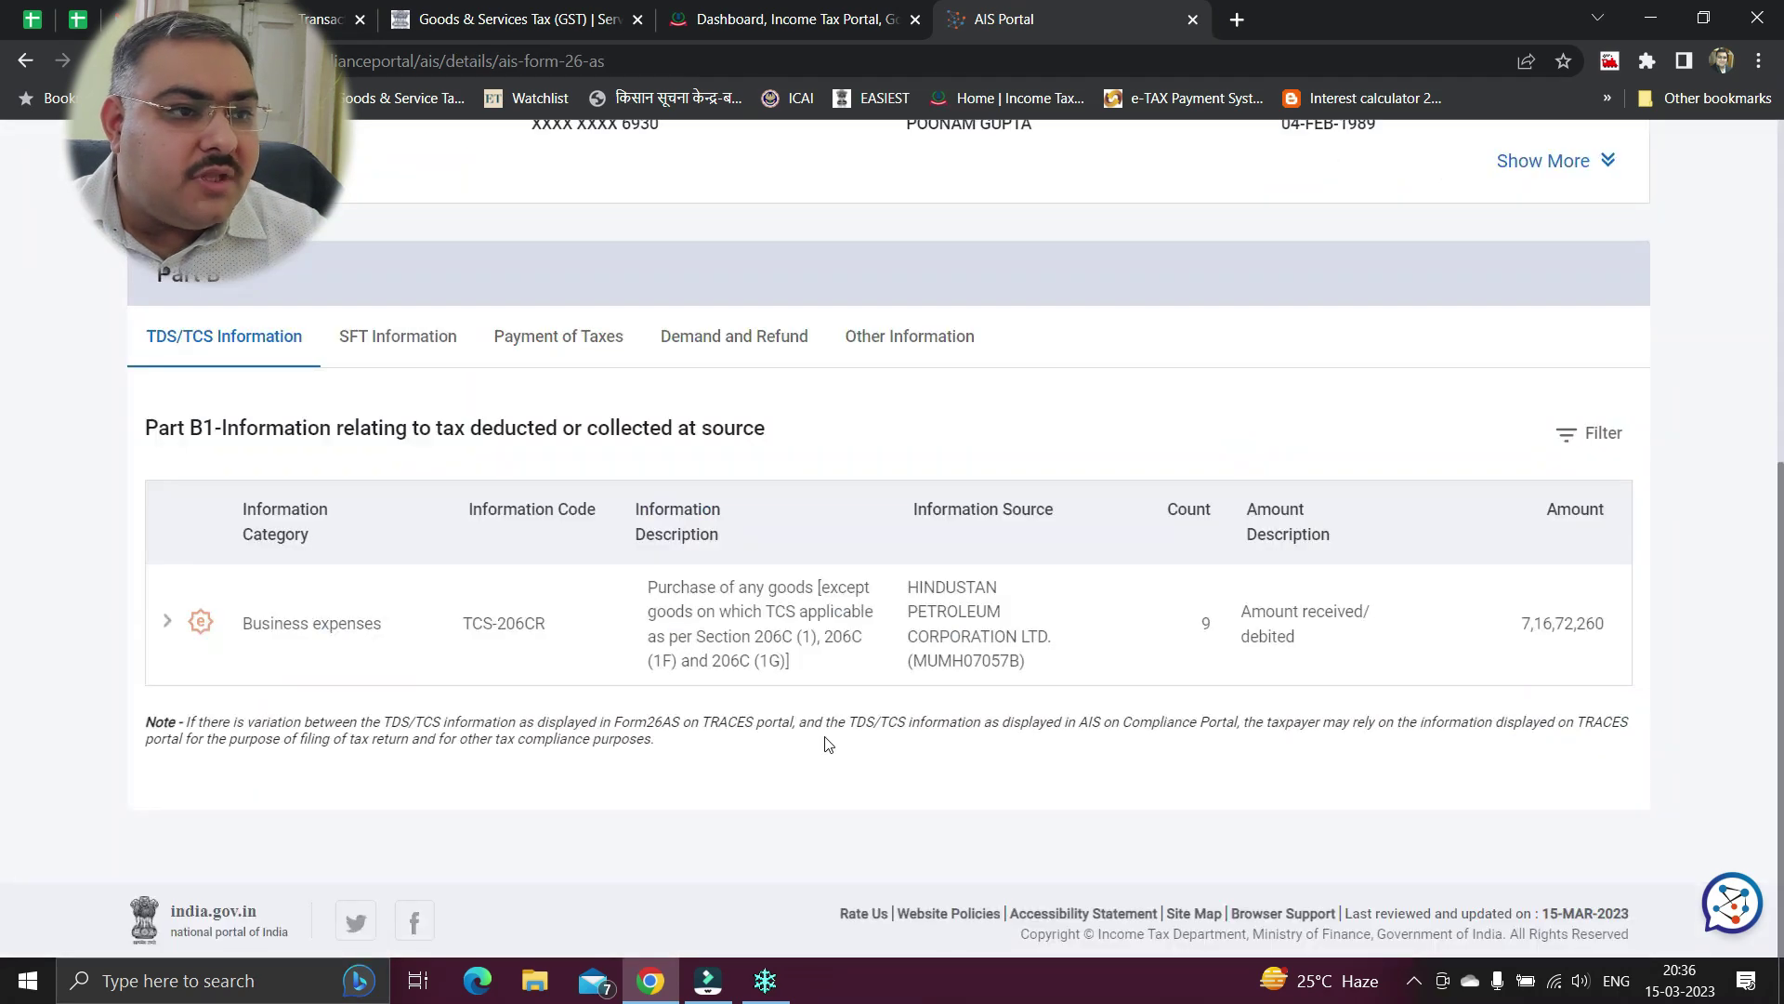
{"action": "scroll", "coordinate": [816, 772], "scroll_direction": "up", "scroll_amount": 2}
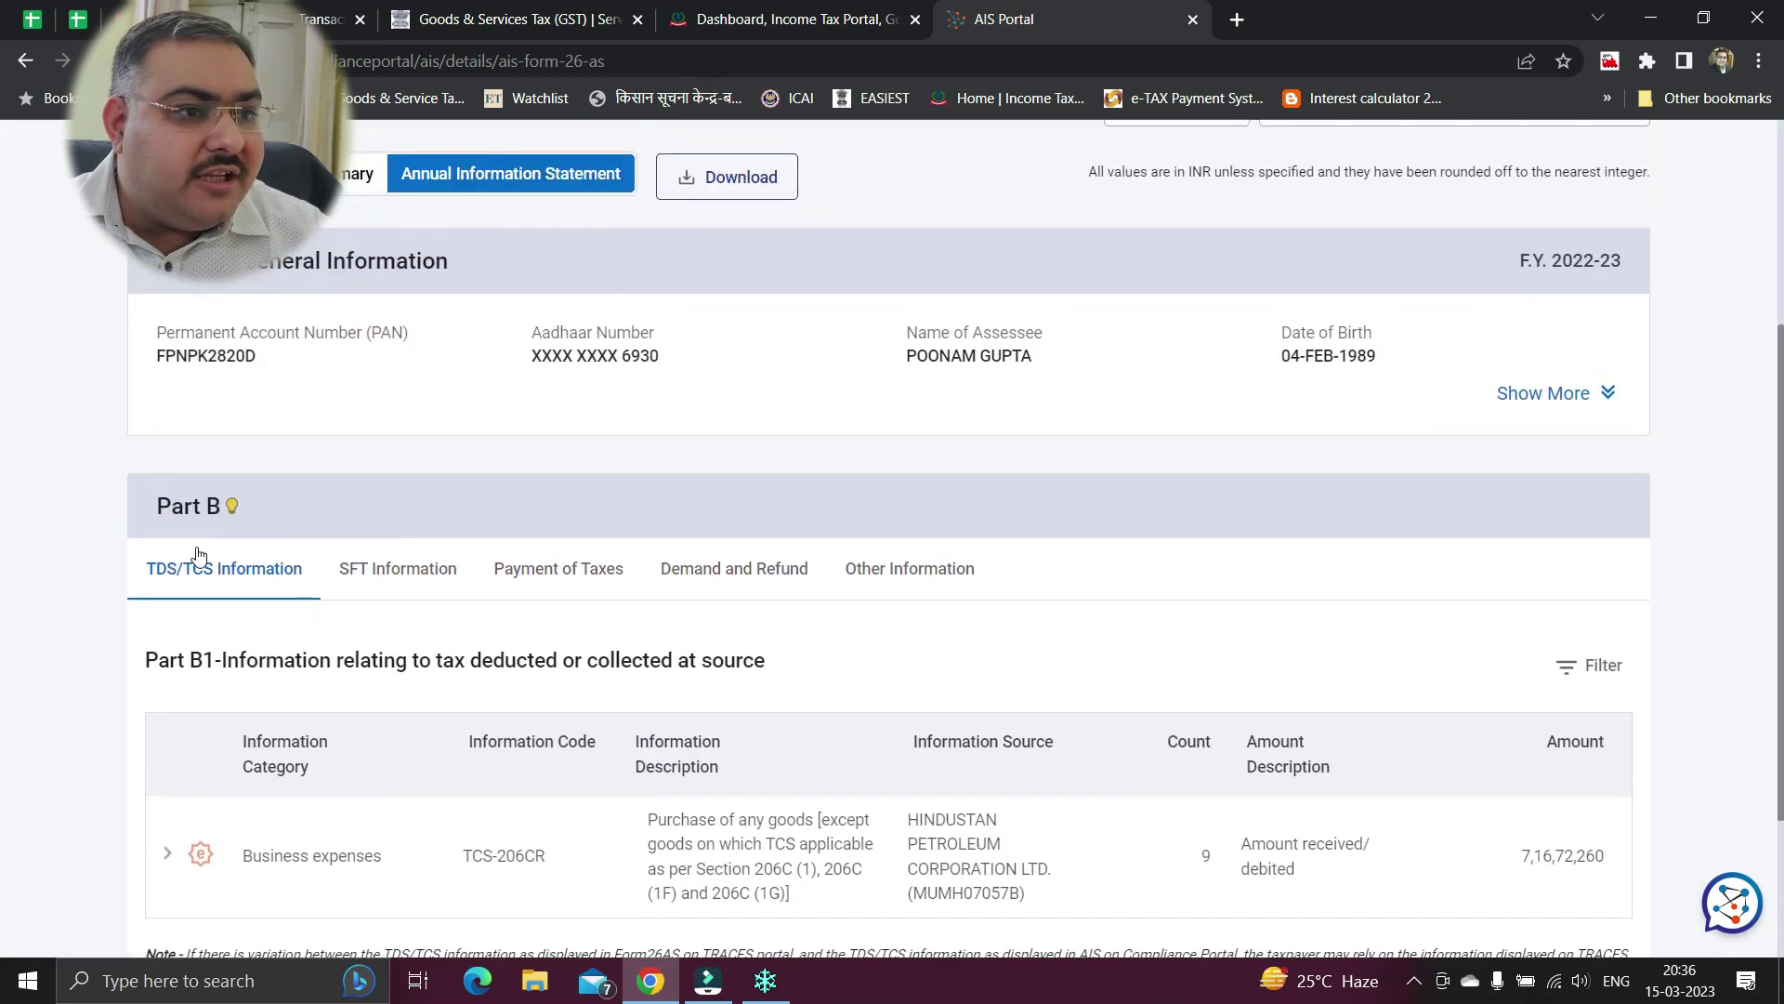
{"action": "left_click", "coordinate": [364, 576]}
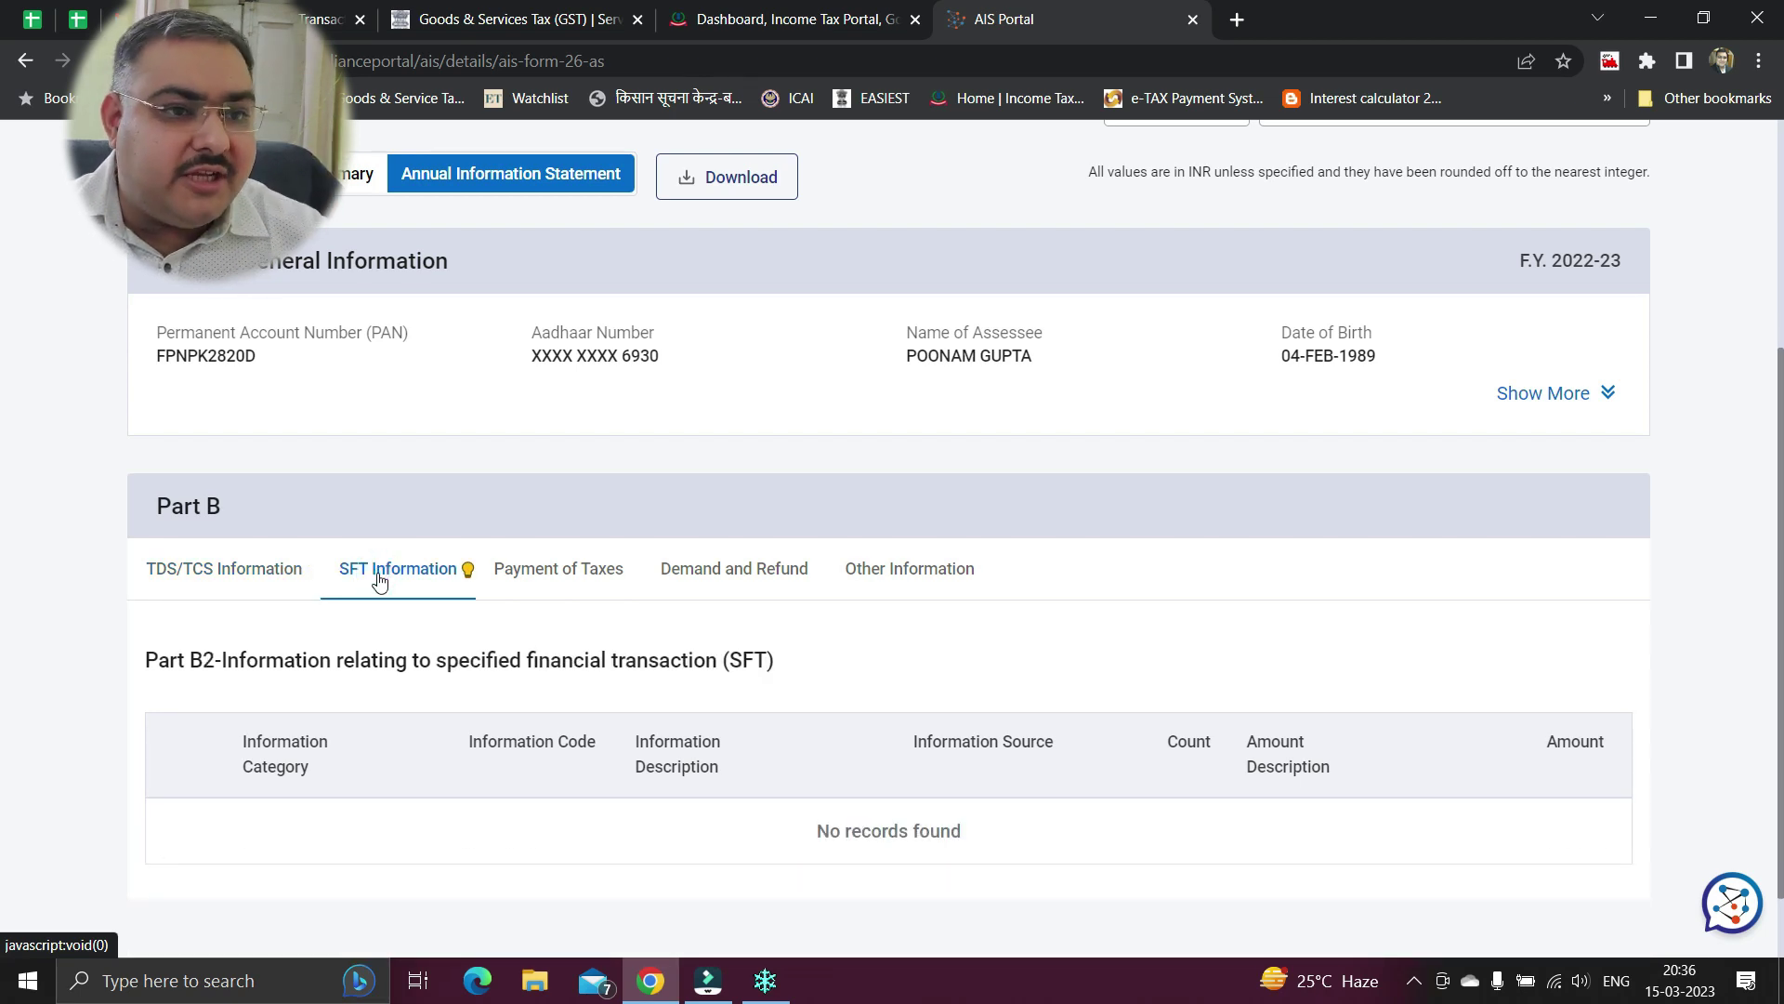
{"action": "scroll", "coordinate": [790, 731], "scroll_direction": "down", "scroll_amount": 1}
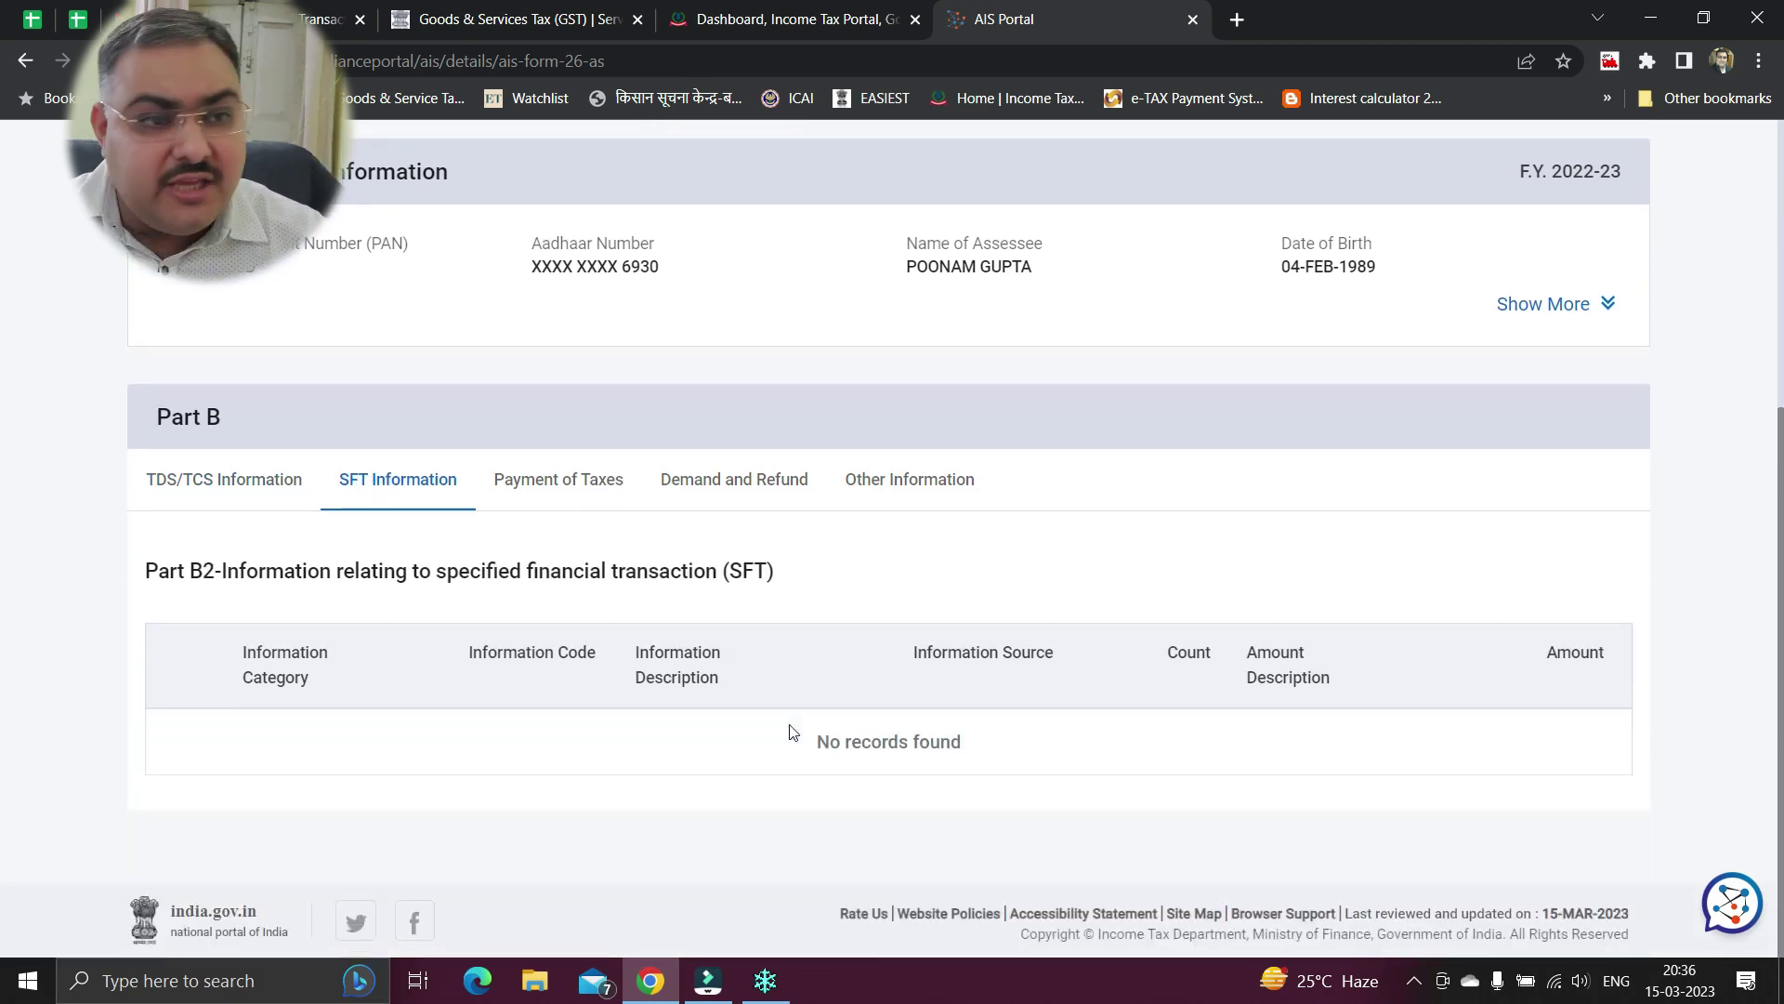
{"action": "left_click", "coordinate": [605, 493]}
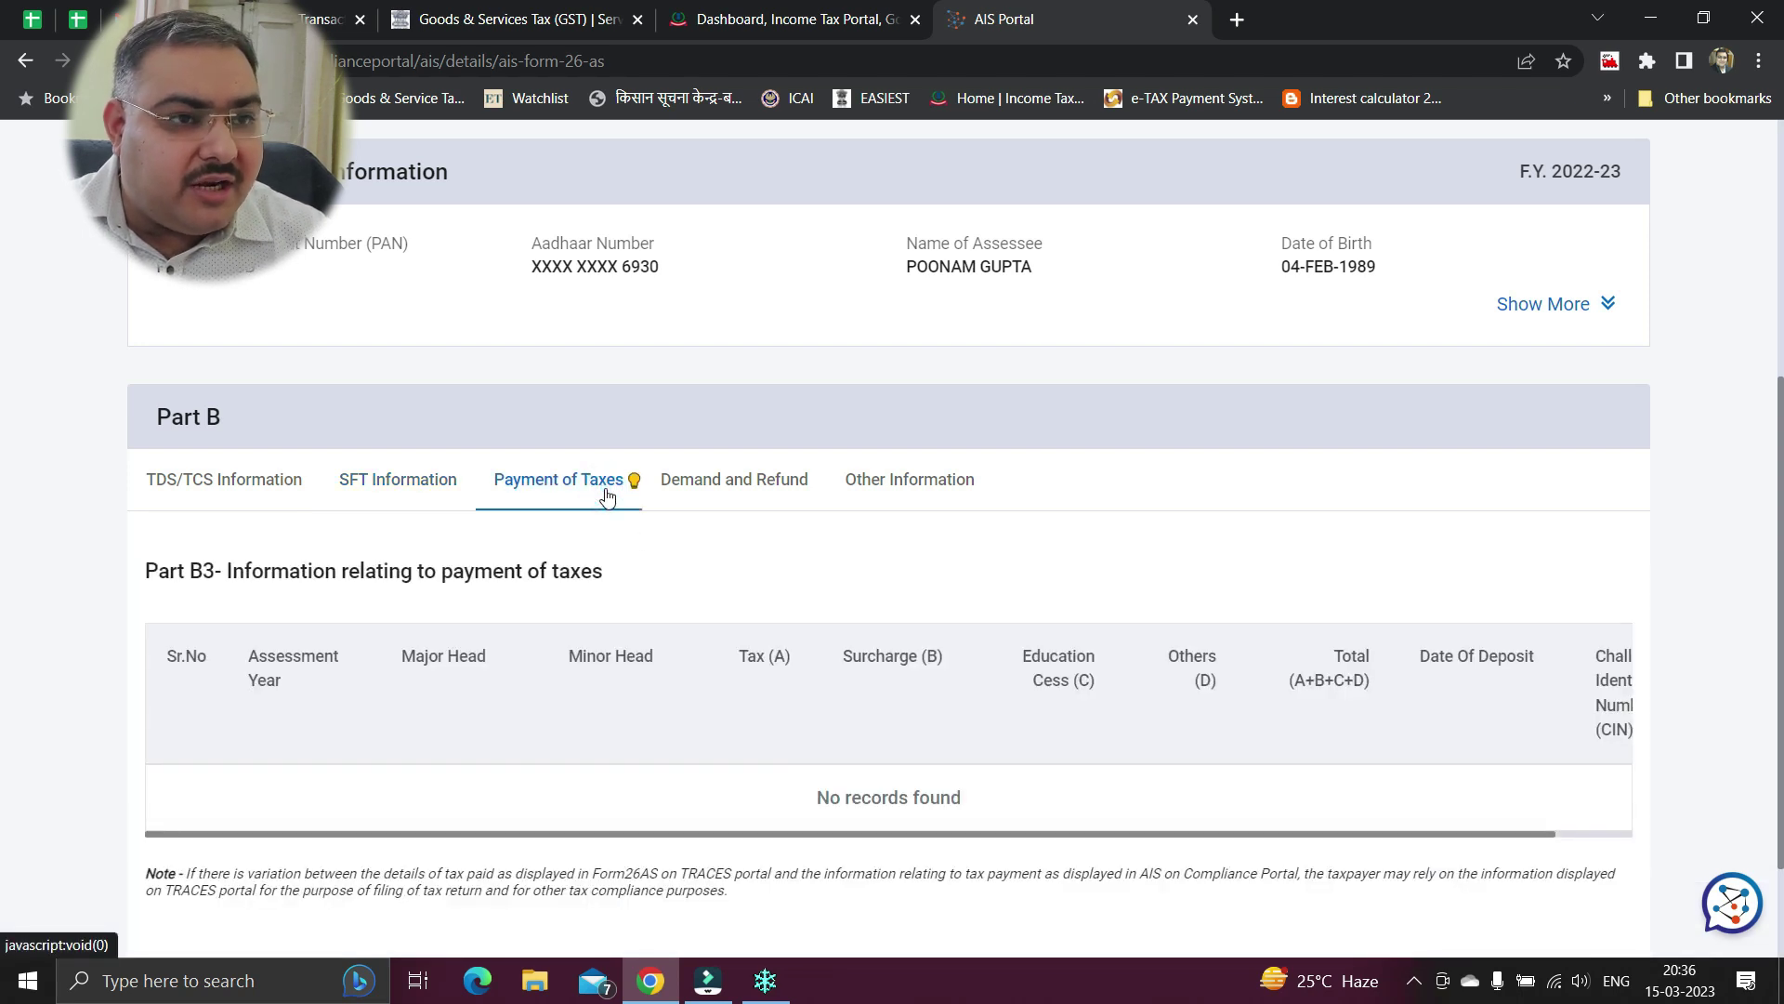
Check the Demand and Refund section and the GST entries under Other Information in Part B of the Annual Information Statement
{"action": "left_click", "coordinate": [770, 493]}
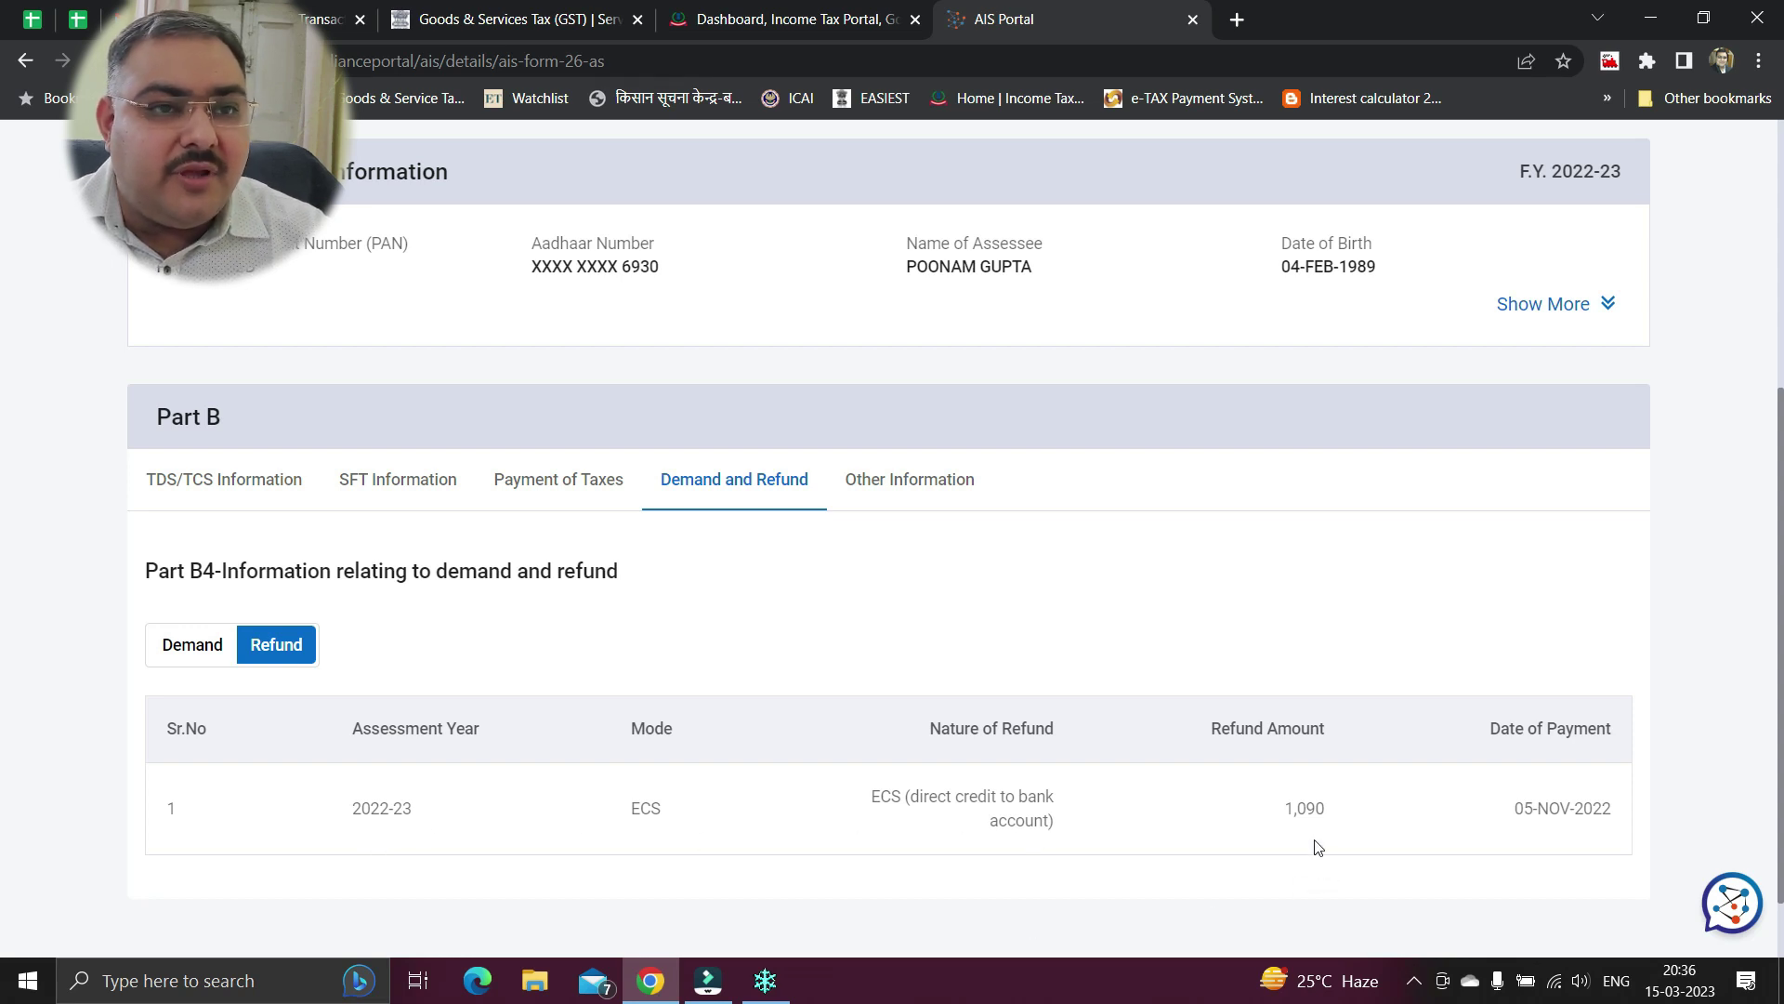
{"action": "left_click", "coordinate": [950, 481]}
{"action": "scroll", "coordinate": [948, 306], "scroll_direction": "up", "scroll_amount": 4}
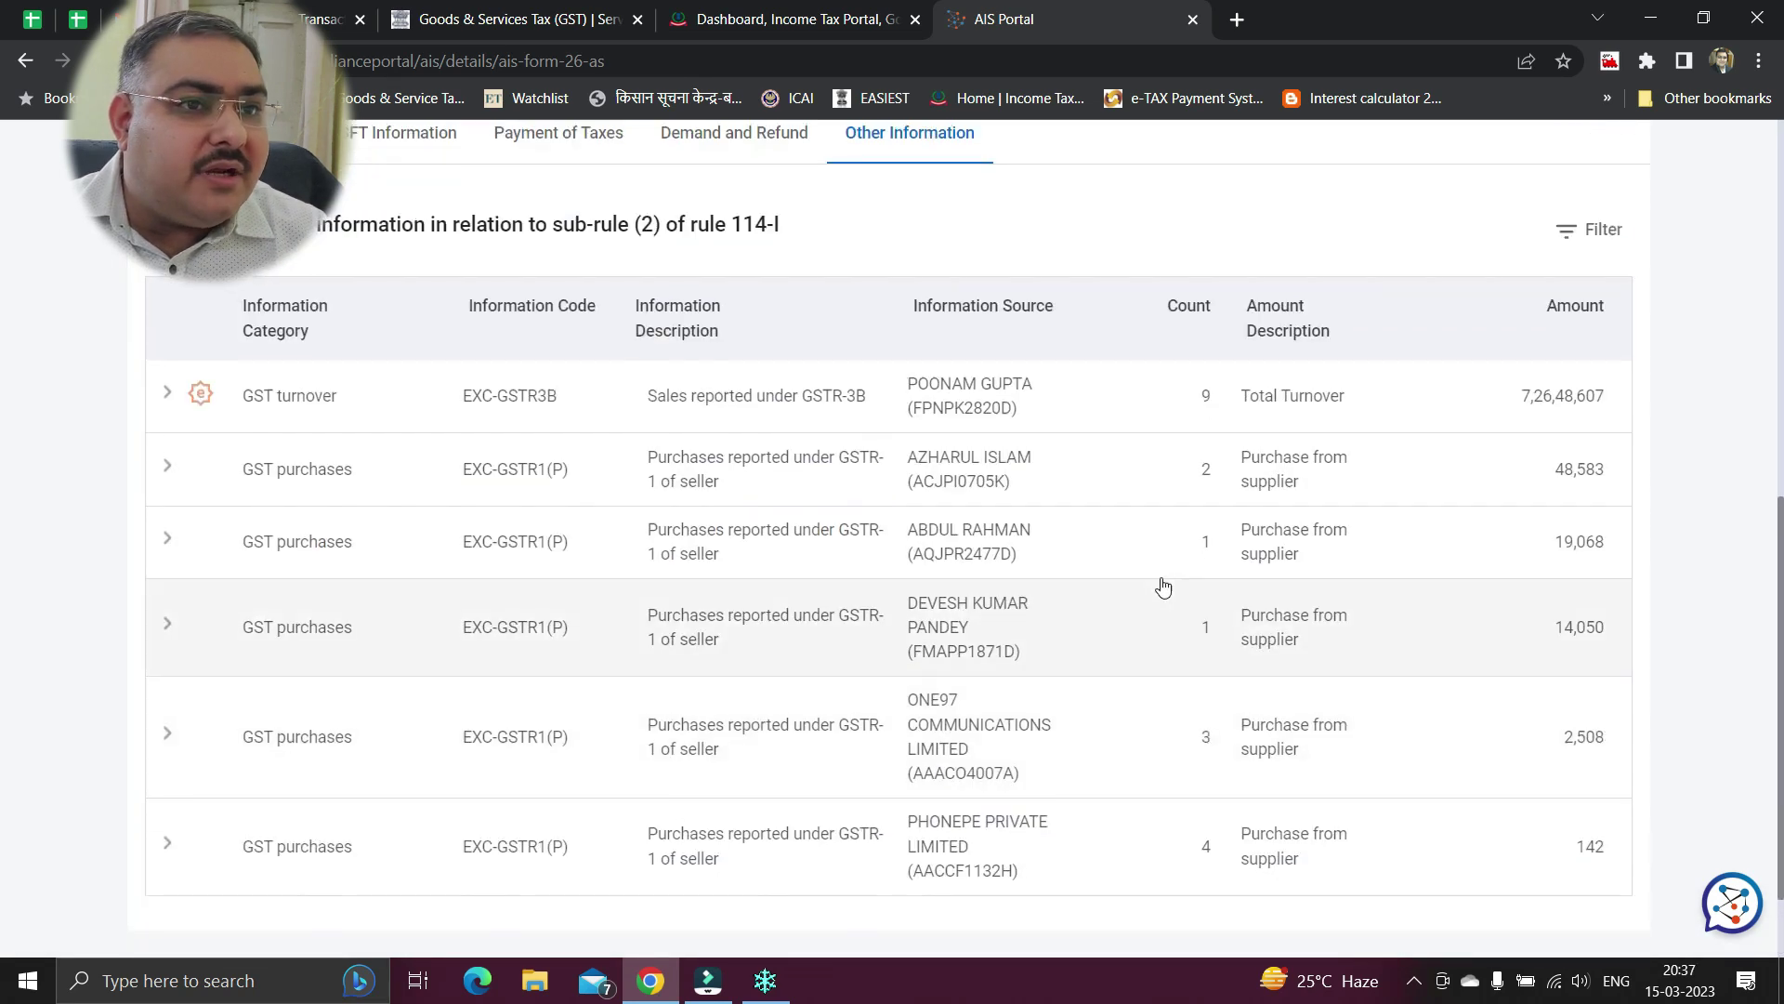
{"action": "scroll", "coordinate": [1116, 392], "scroll_direction": "down", "scroll_amount": 2}
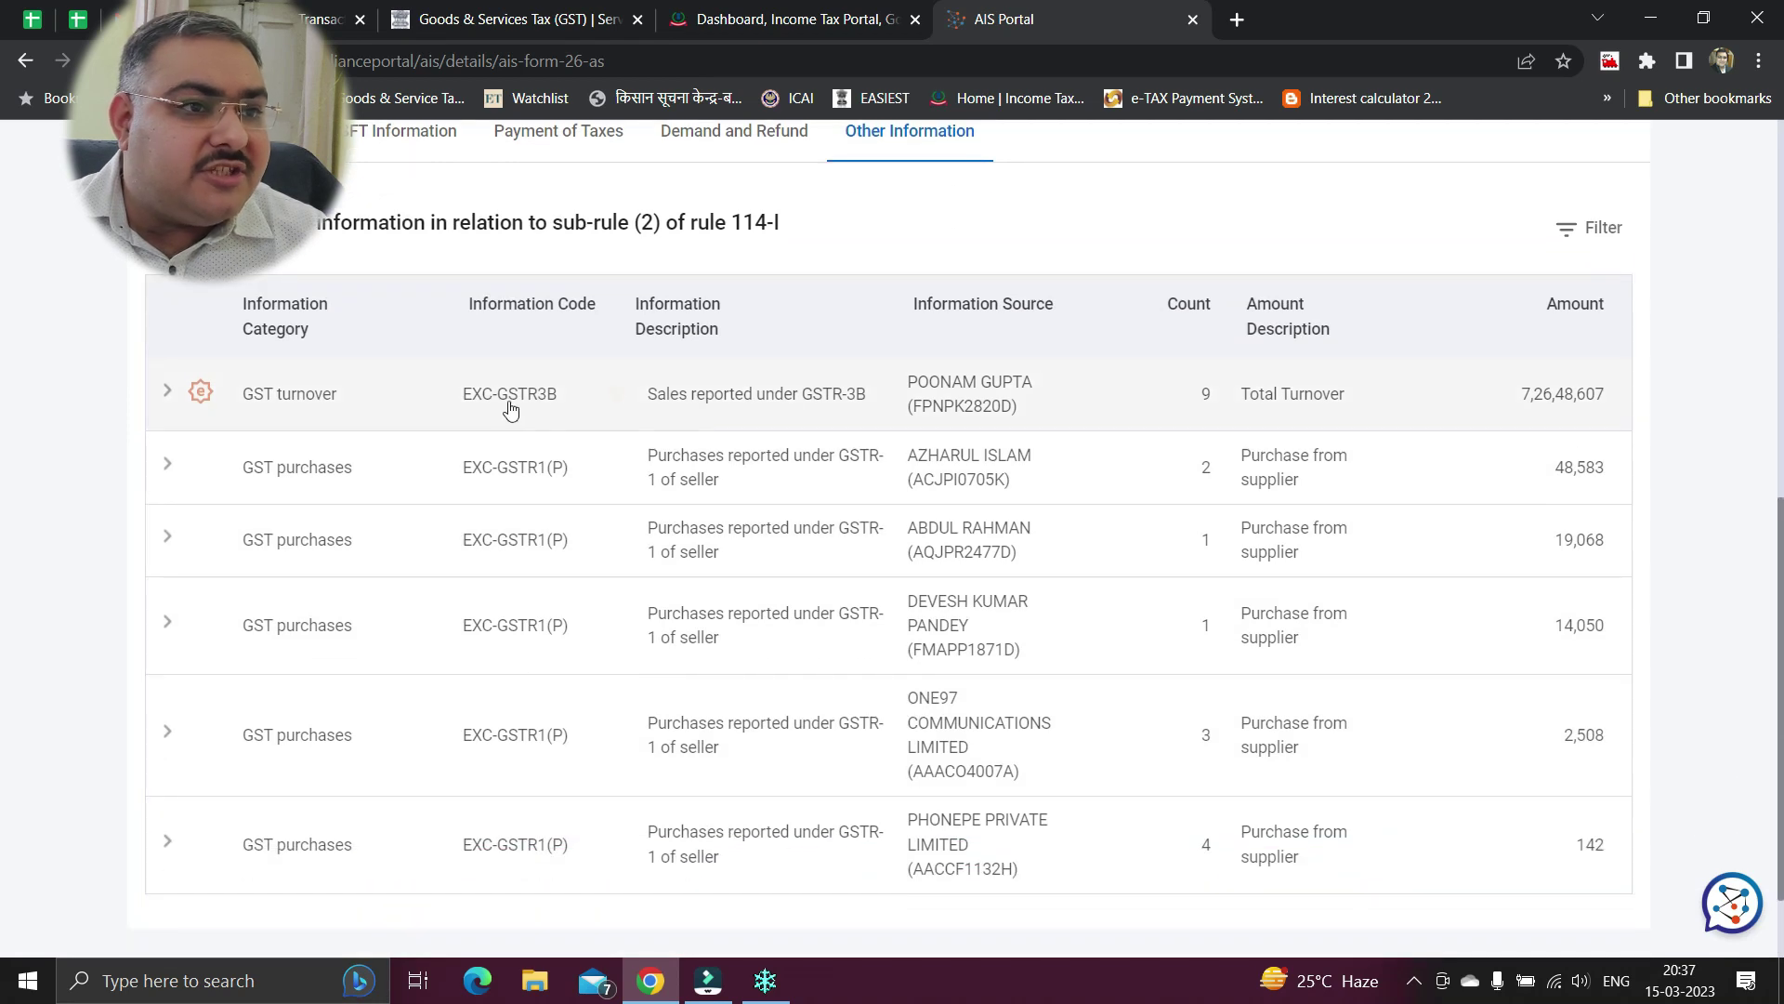
Expand and collapse the GST turnover entry with code EXC-GSTR3B, and review the GST purchases entries listed below it
{"action": "left_click_drag", "start_coordinate": [447, 398], "coordinate": [560, 403]}
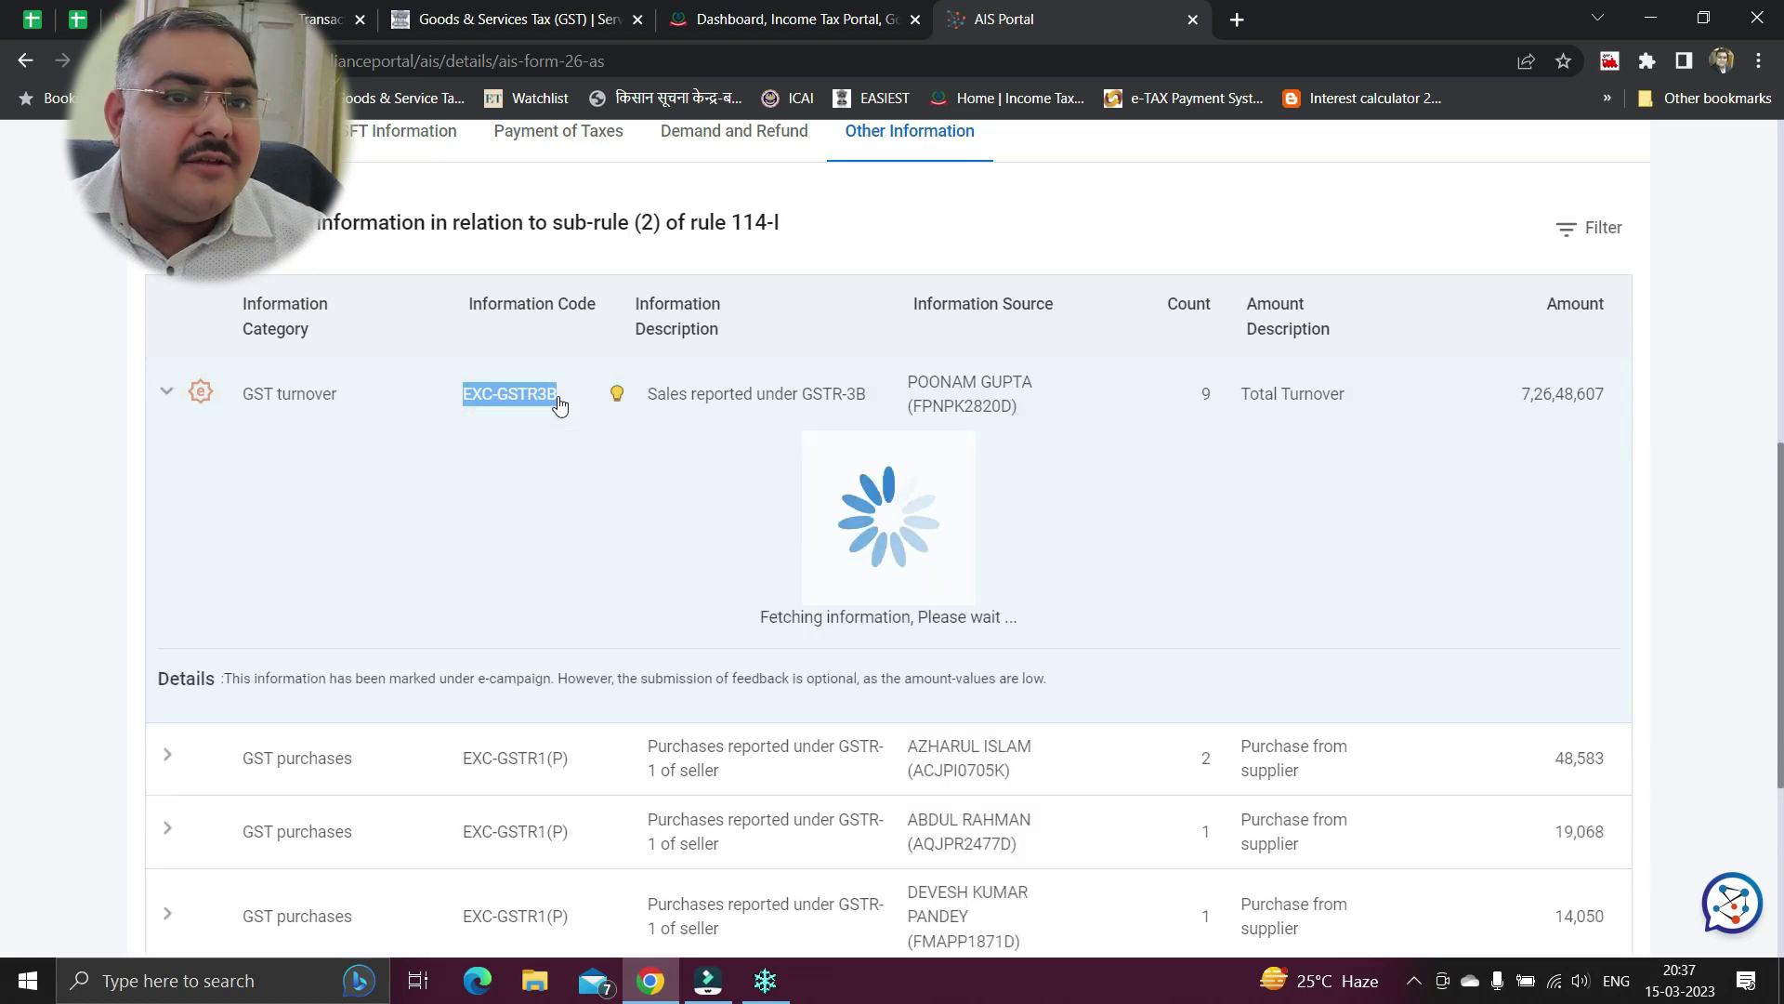
{"action": "left_click", "coordinate": [510, 399]}
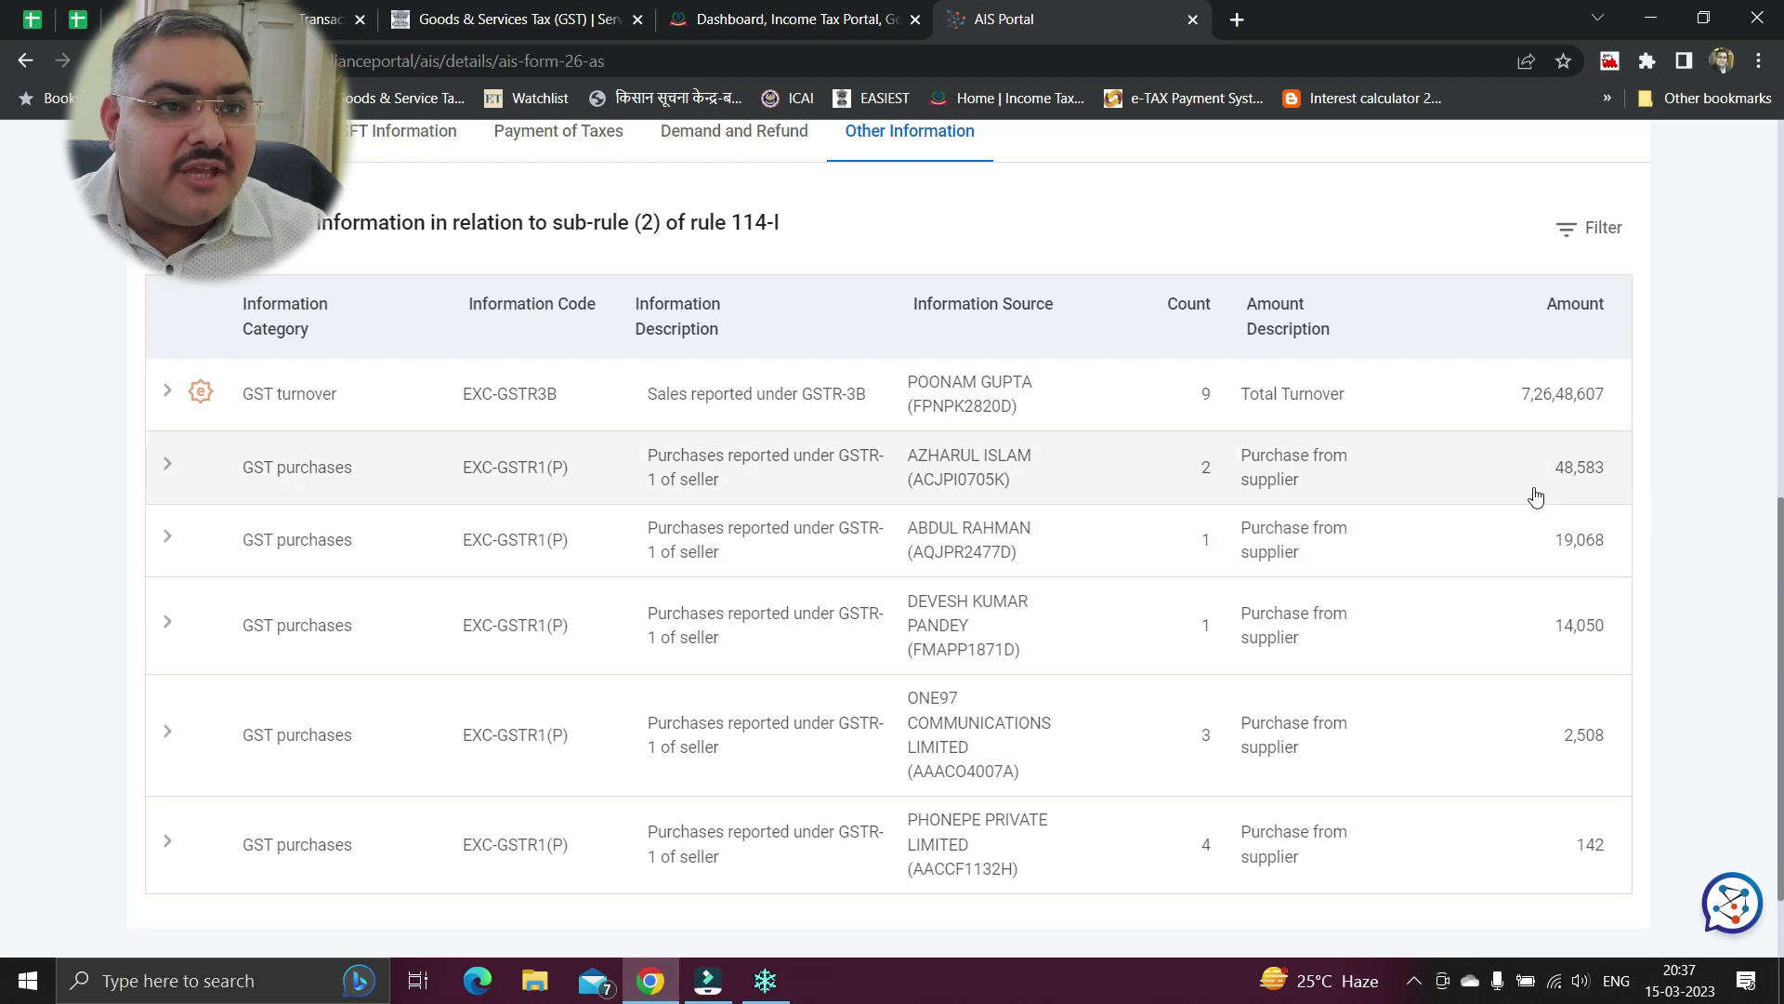
{"action": "scroll", "coordinate": [990, 462], "scroll_direction": "down", "scroll_amount": 1}
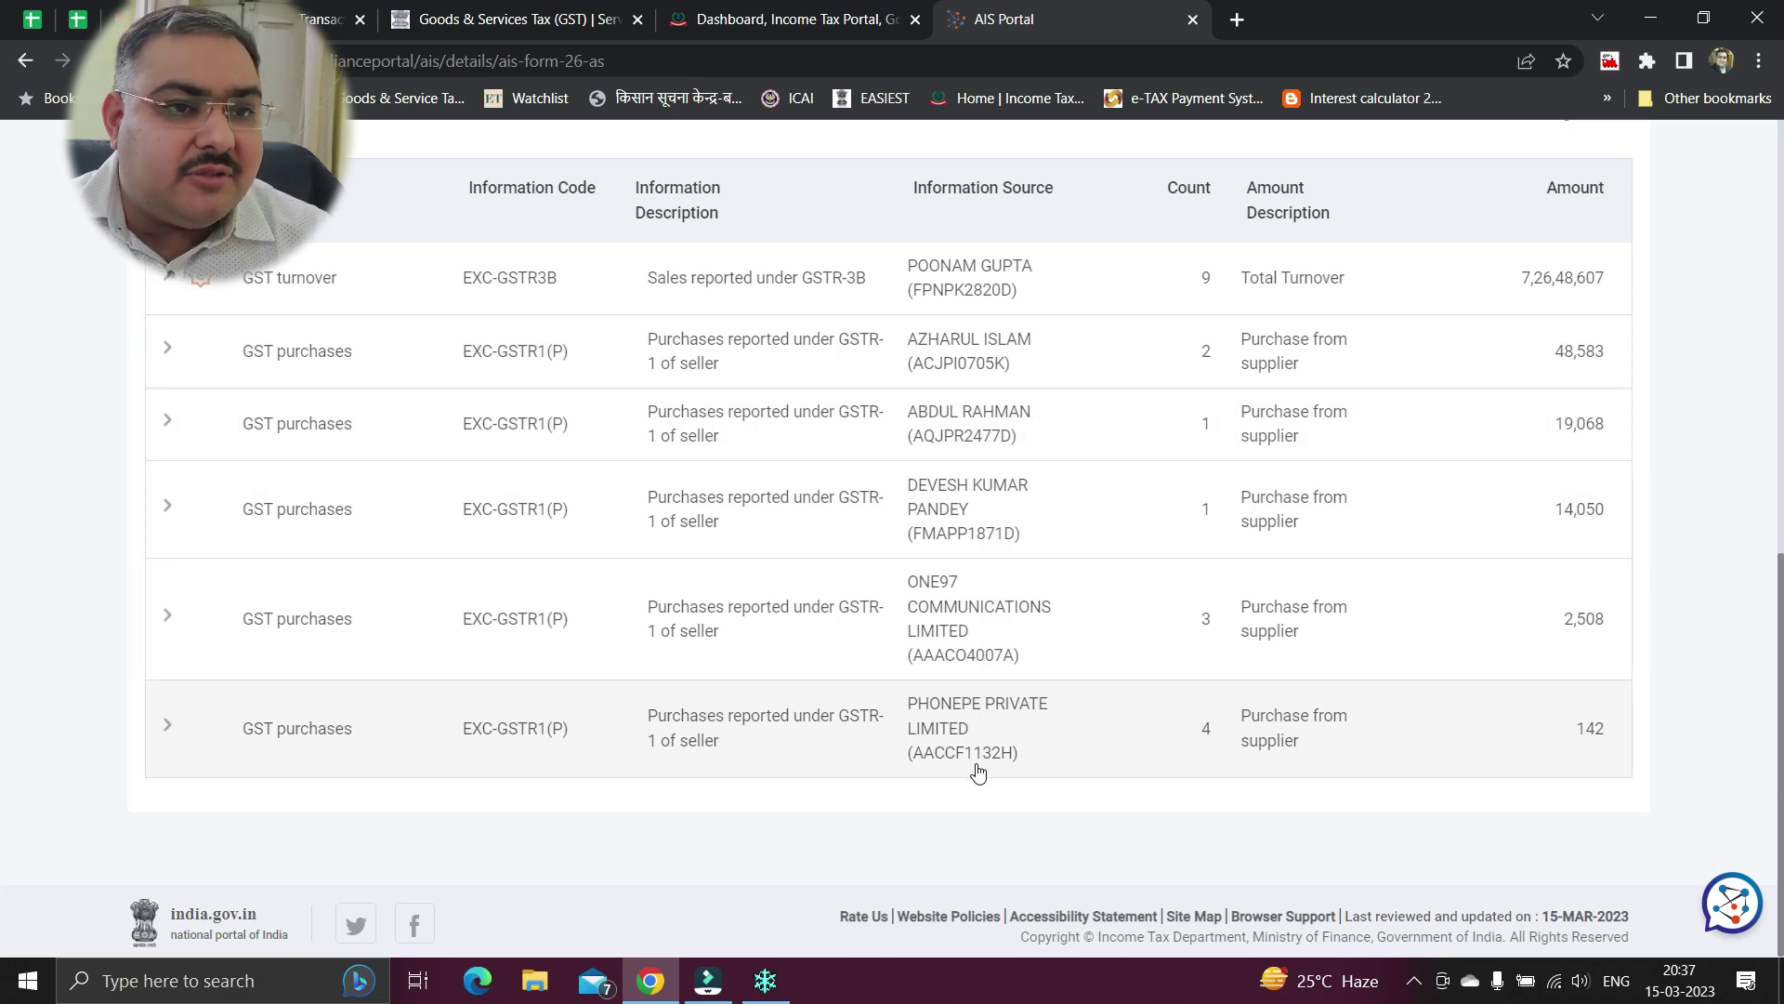
Revisit the TDS/TCS Information and SFT Information sections in Part B
{"action": "scroll", "coordinate": [1004, 702], "scroll_direction": "up", "scroll_amount": 3}
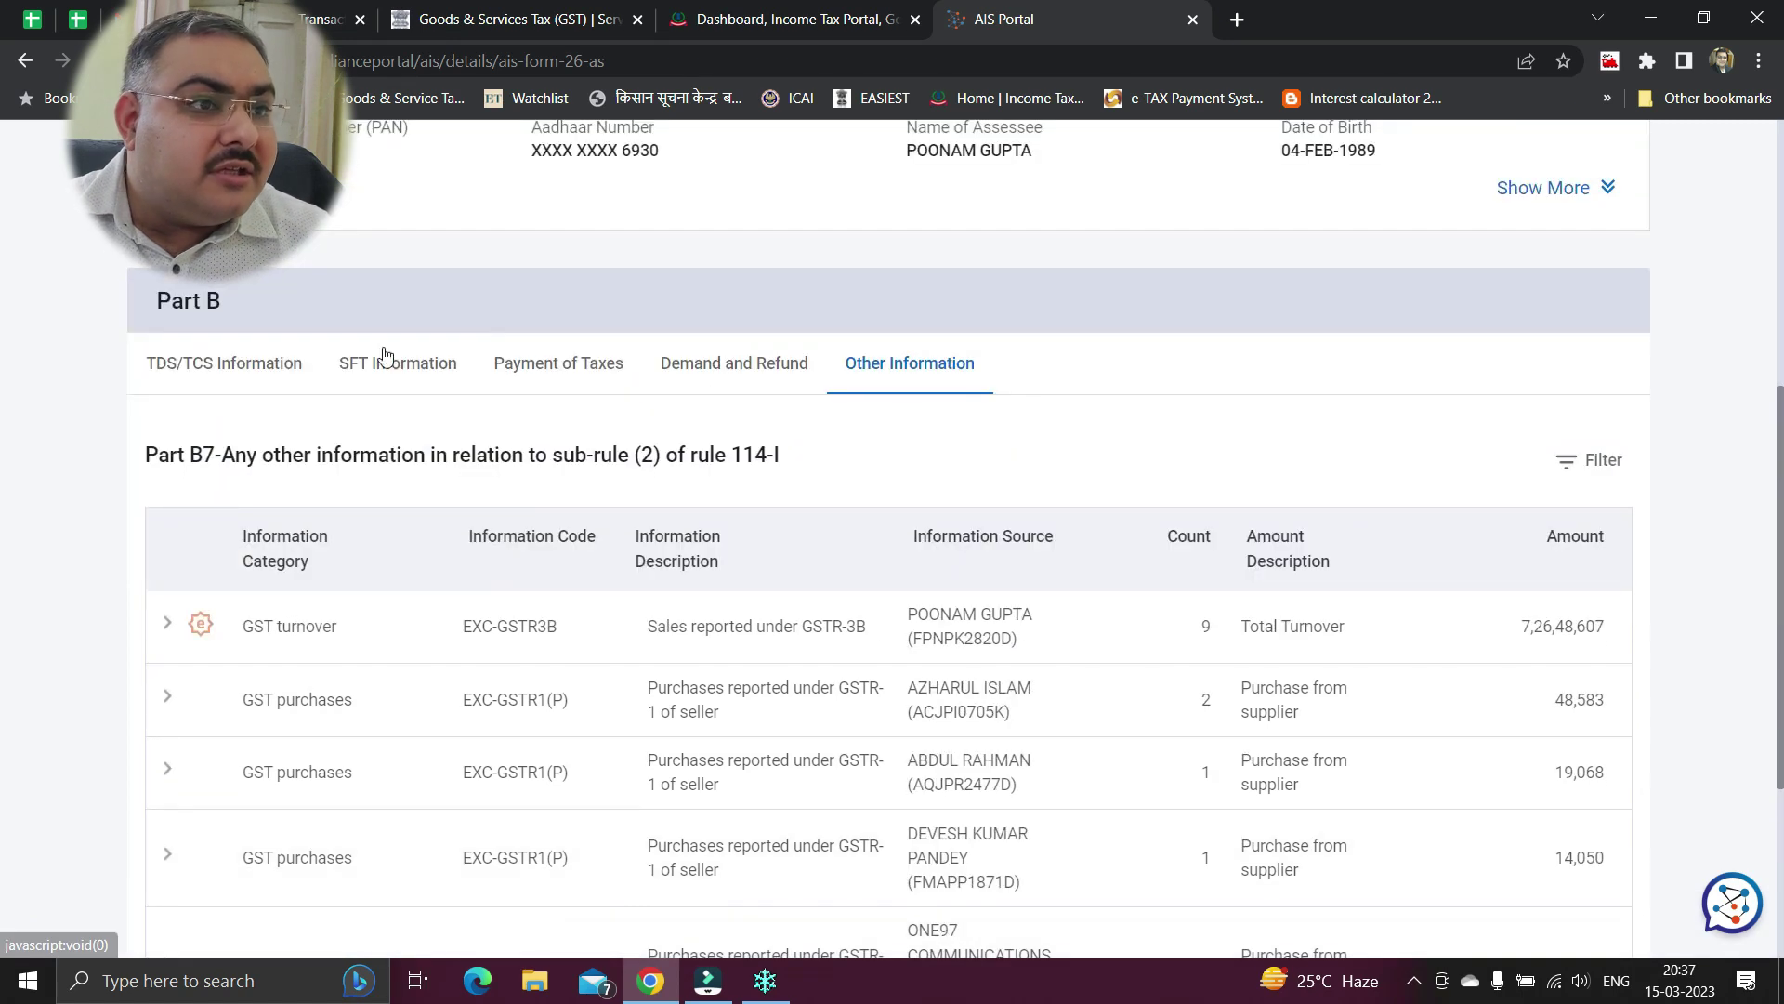
{"action": "left_click", "coordinate": [249, 363]}
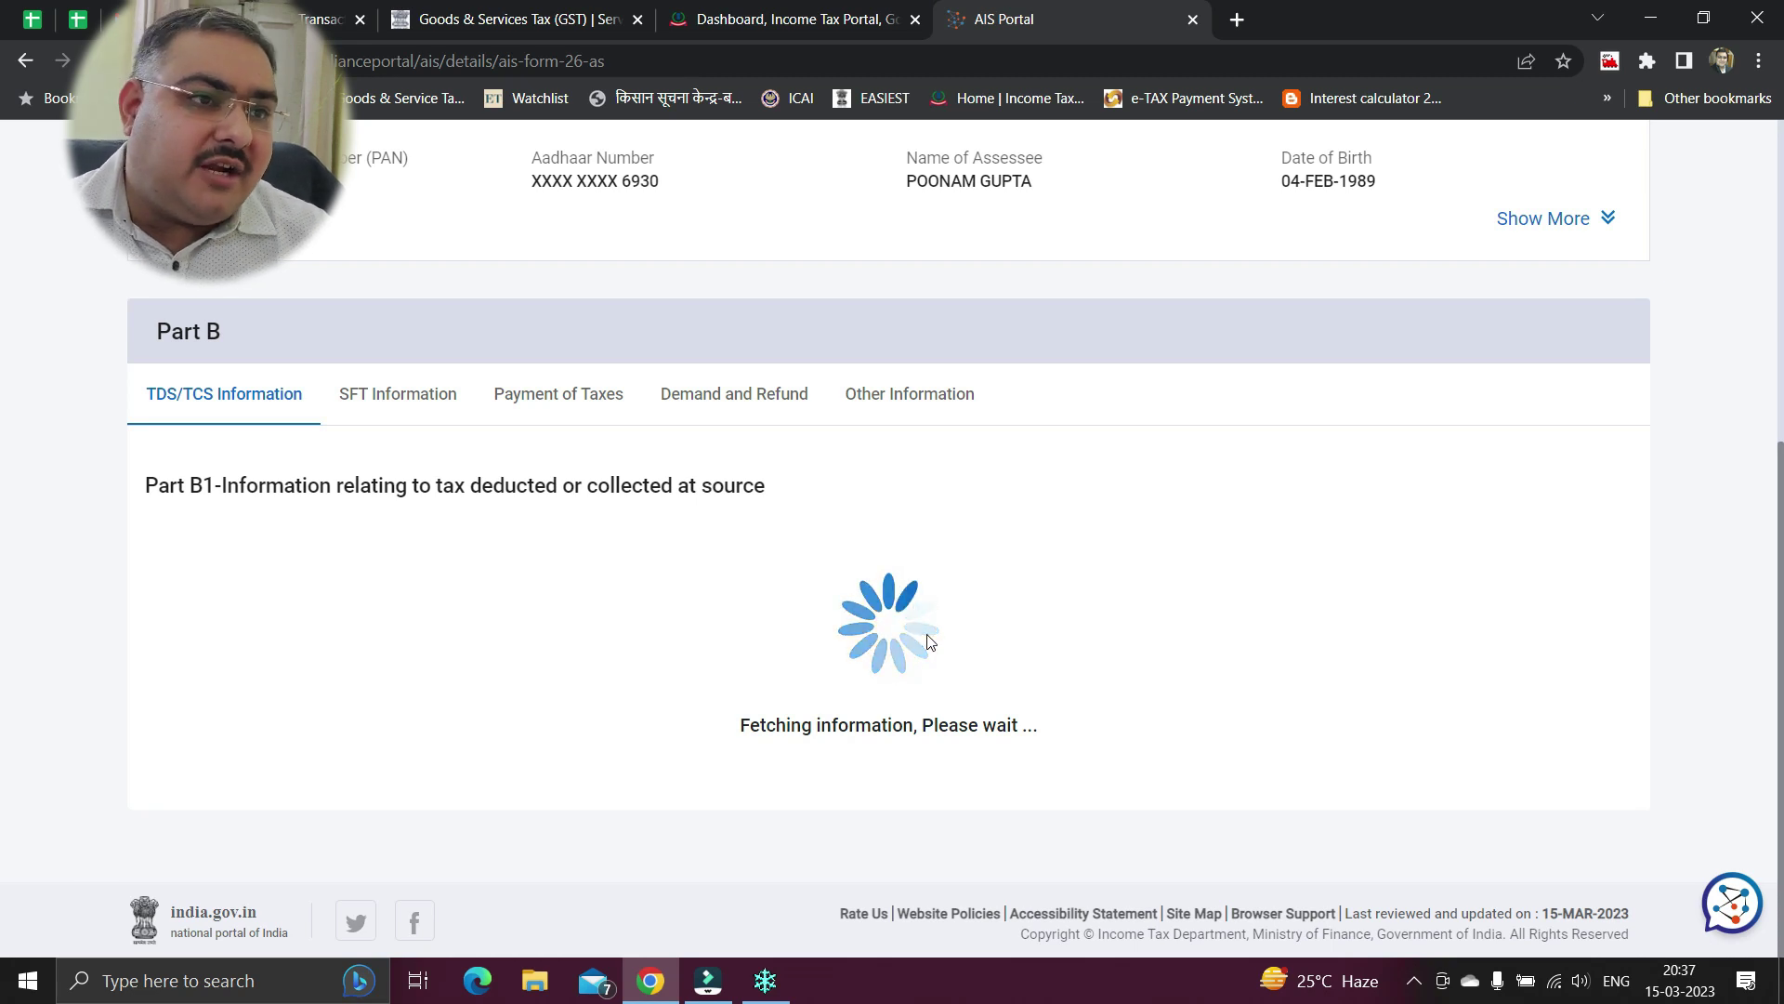
{"action": "left_click", "coordinate": [421, 394]}
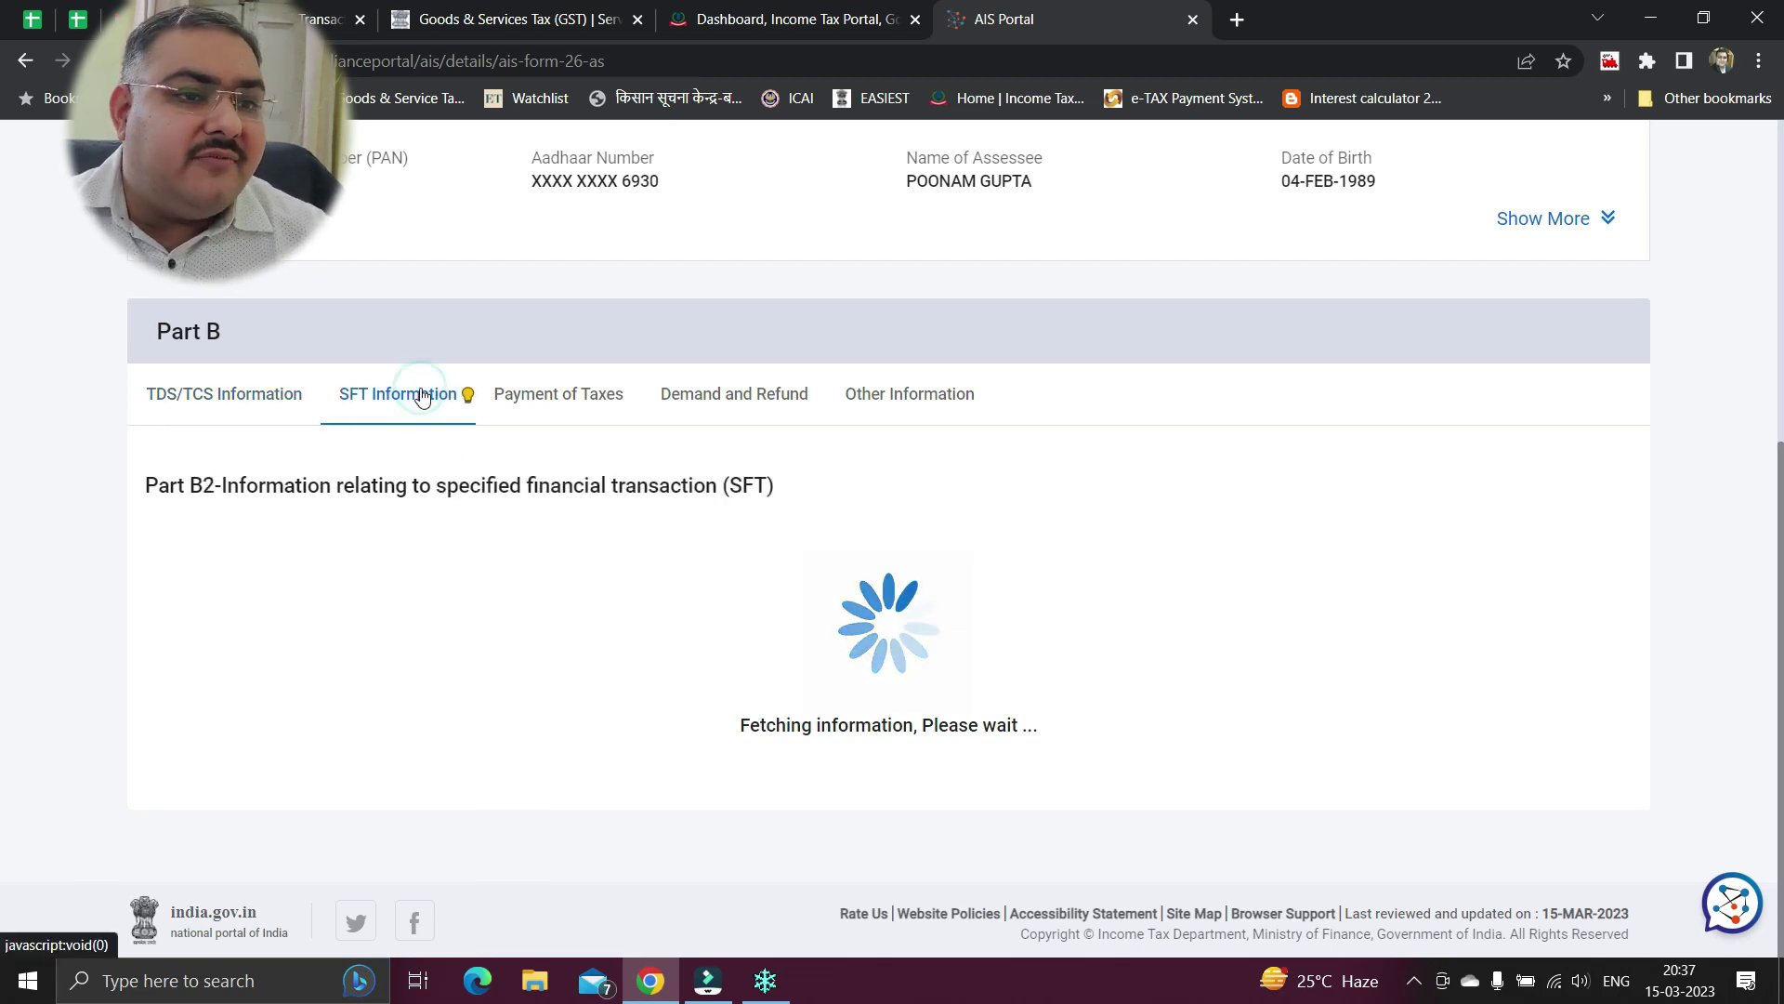